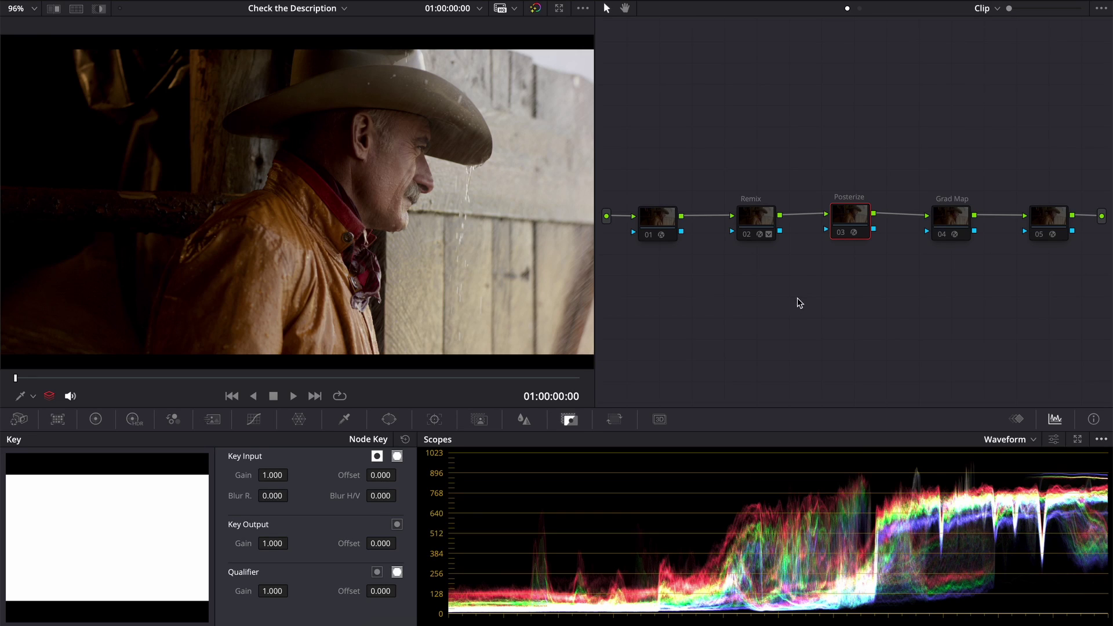
- Enable the 03 Posterize, 02 Remix and 04 Grad Map nodes
{"action": "left_click", "coordinate": [846, 233]}
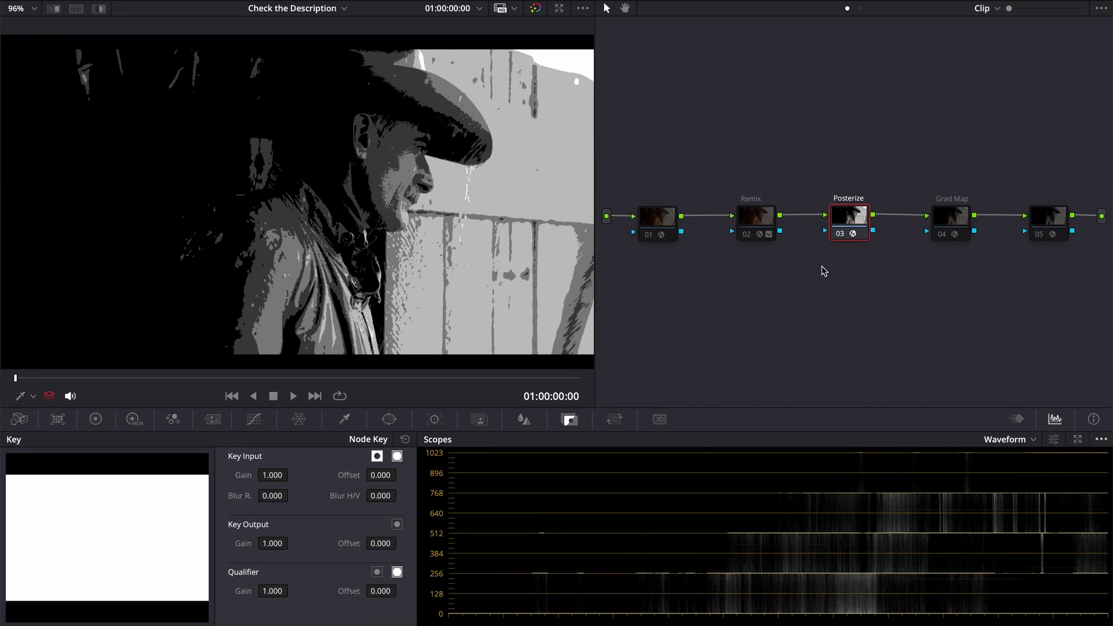
{"action": "left_click", "coordinate": [760, 237]}
{"action": "left_click", "coordinate": [943, 237]}
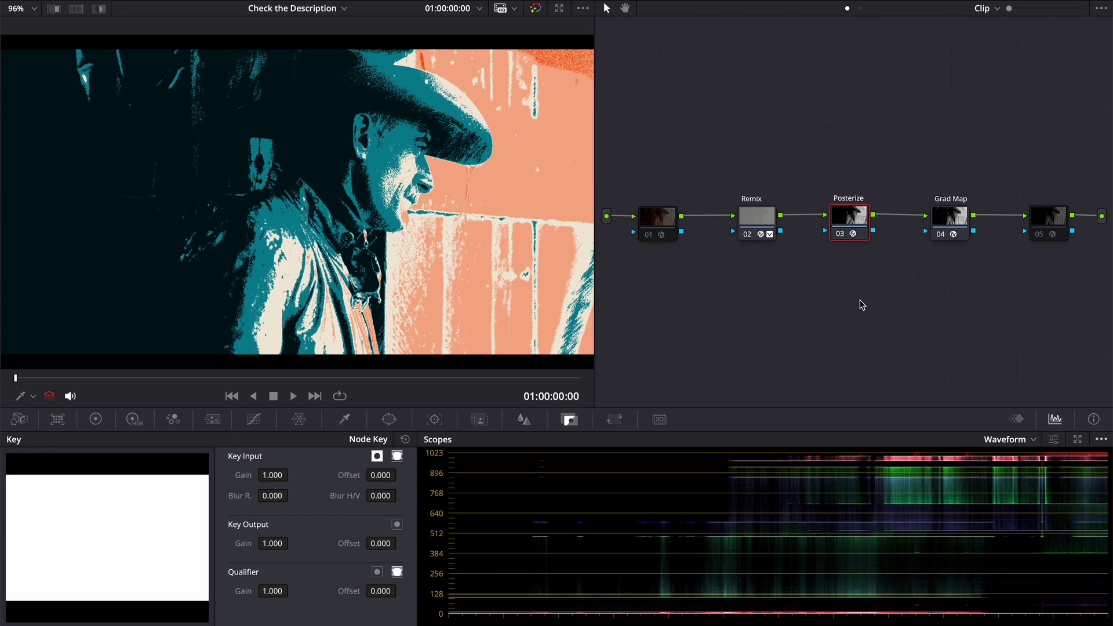
- Preview node 01's diagonal streaks, switch it back off, then enable node 05's pixel-fall streaks
{"action": "left_click", "coordinate": [651, 239]}
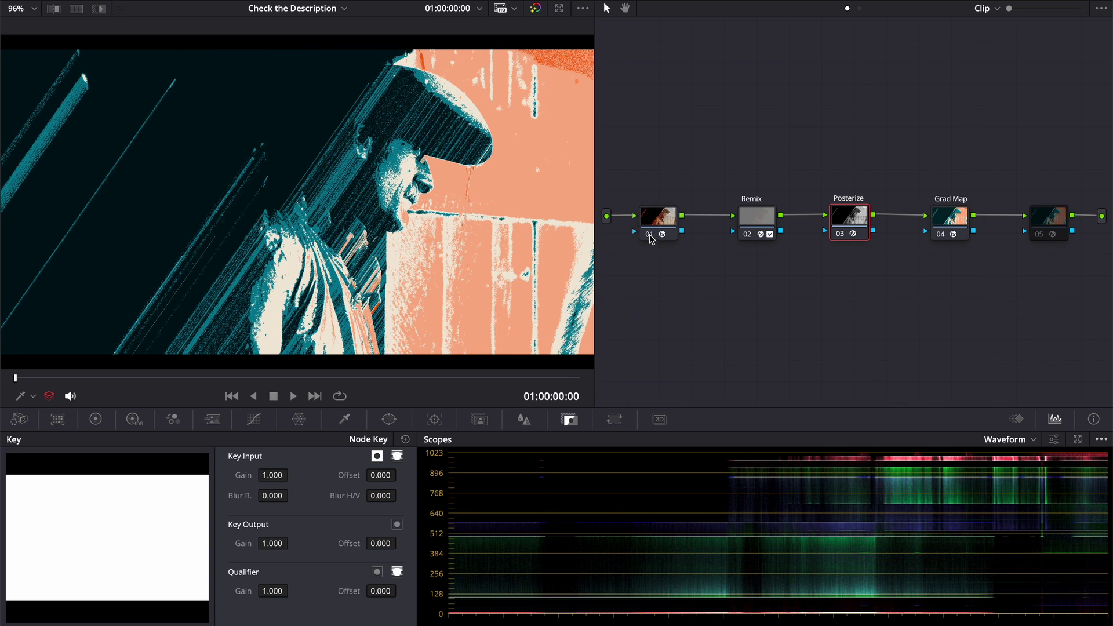
{"action": "left_click", "coordinate": [652, 239]}
{"action": "left_click", "coordinate": [1041, 238]}
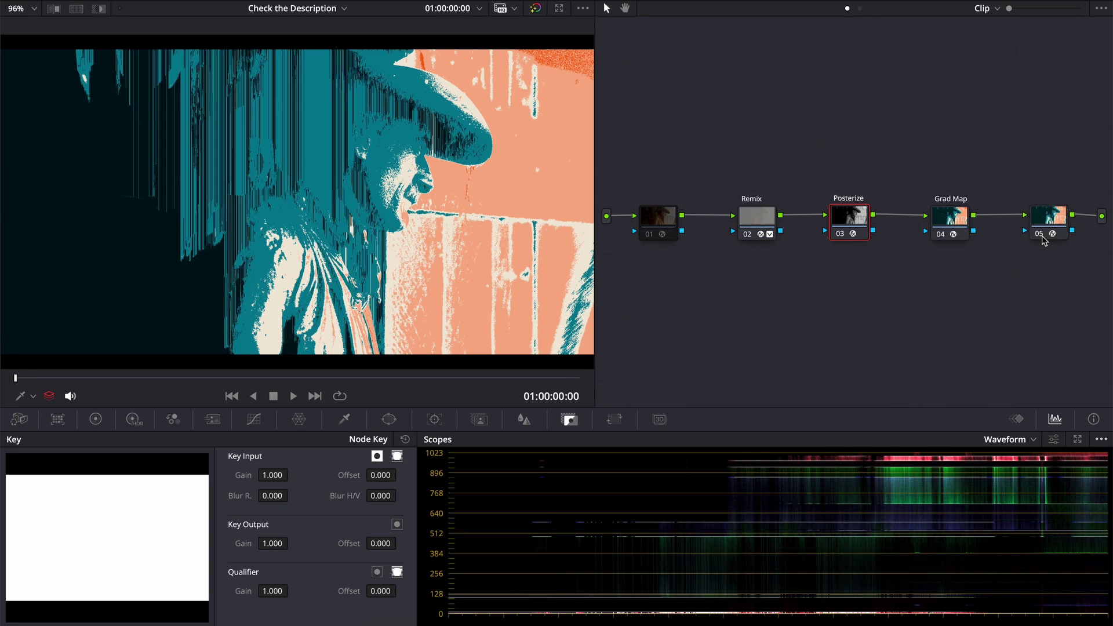
- Disable node 05, enable the Posterize Image DCTL node and check its Steps value of 5
{"action": "left_click", "coordinate": [1041, 238]}
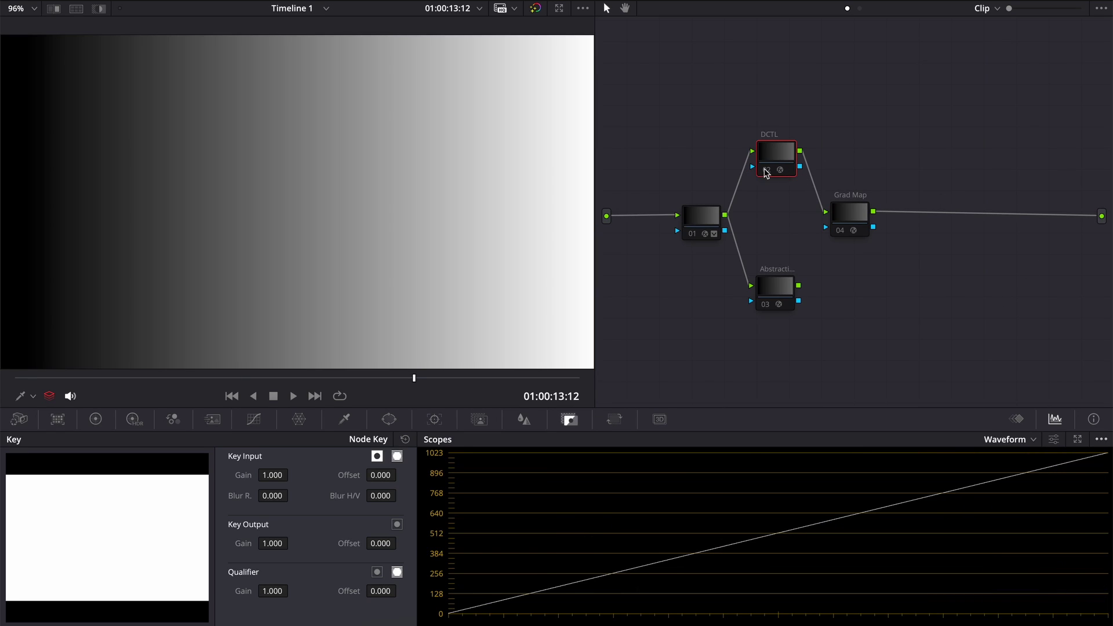
{"action": "left_click", "coordinate": [766, 172]}
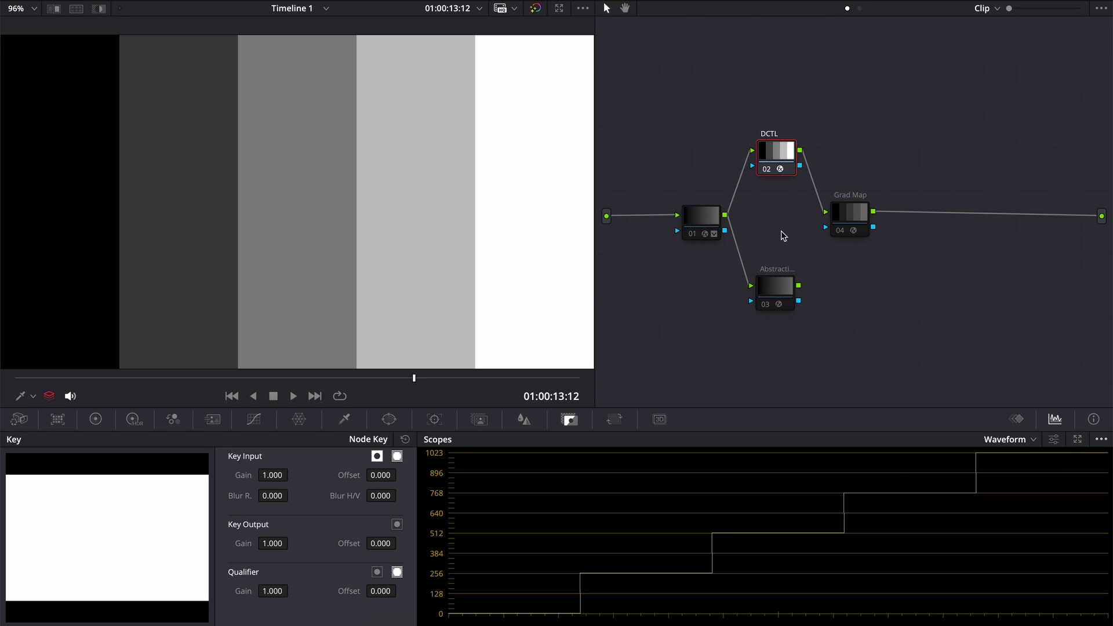
{"action": "left_click", "coordinate": [1016, 1]}
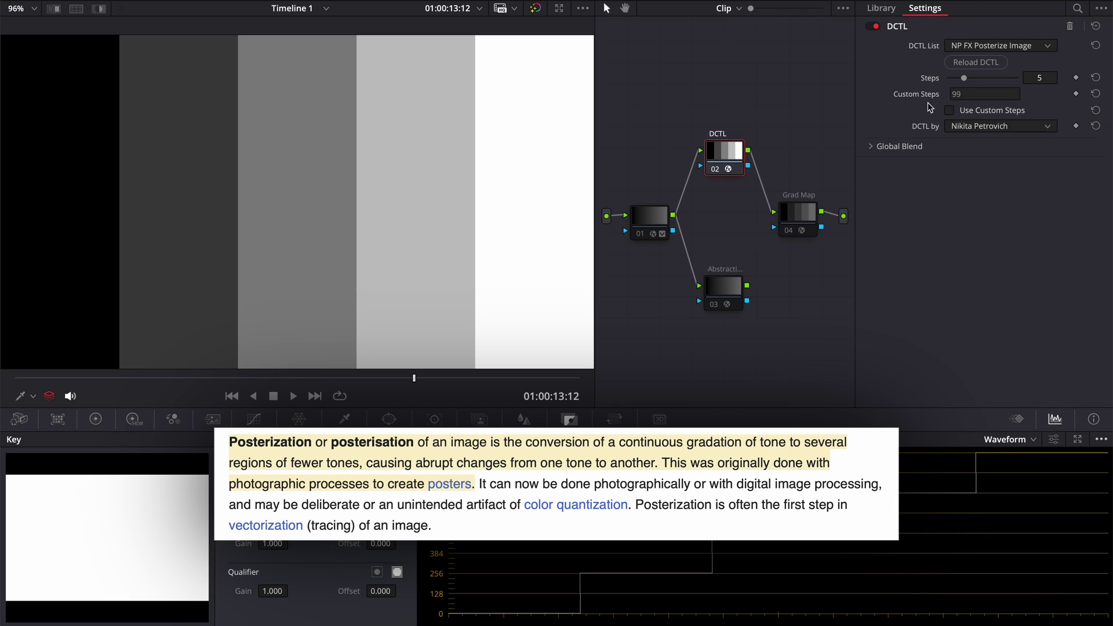
{"action": "mouse_move", "coordinate": [967, 81]}
{"action": "left_mouse_down"}
{"action": "mouse_move", "coordinate": [946, 85]}
{"action": "mouse_move", "coordinate": [1028, 82]}
{"action": "mouse_move", "coordinate": [958, 82]}
{"action": "left_mouse_up"}
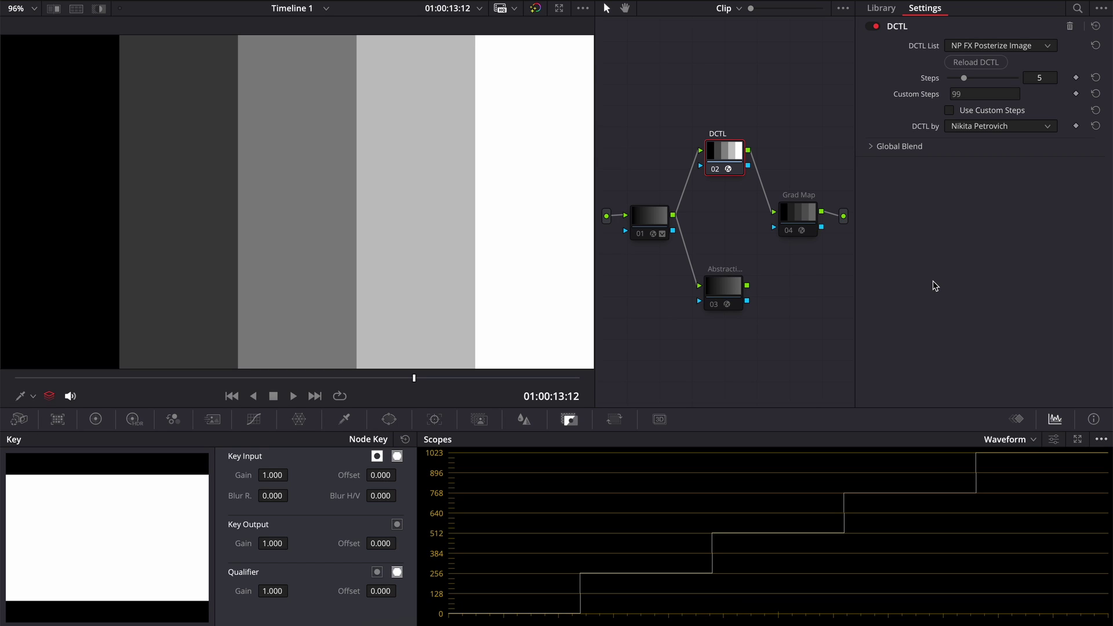
- Apply Abstraction to node 03, bypass the DCTL node and wire node 03 into Grad Map
{"action": "left_click", "coordinate": [734, 288]}
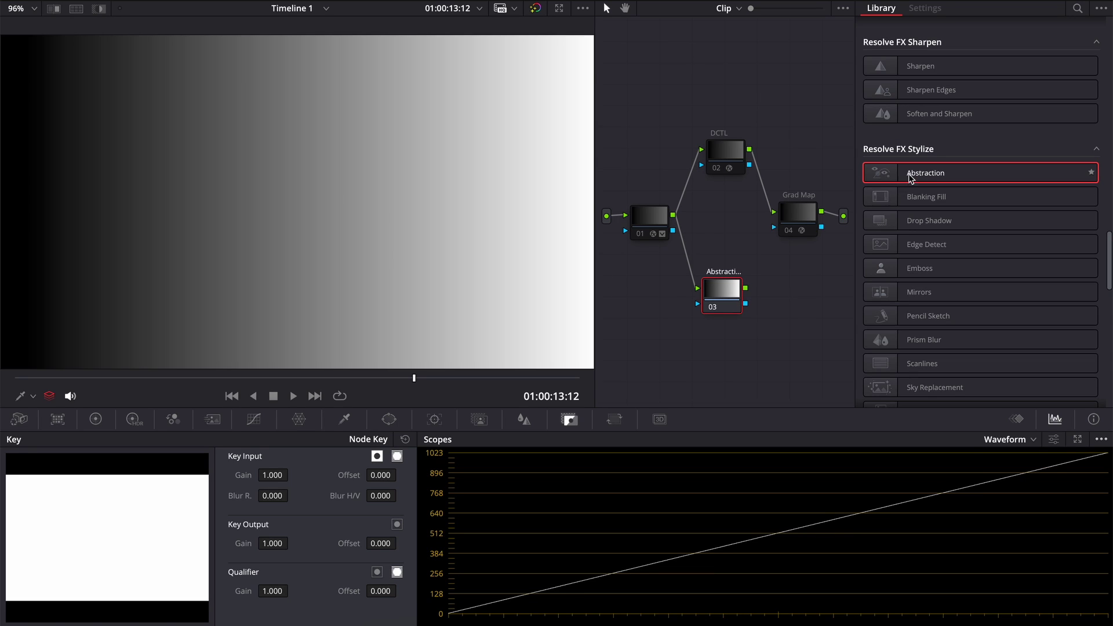
{"action": "left_click_drag", "start_coordinate": [913, 174], "coordinate": [724, 294]}
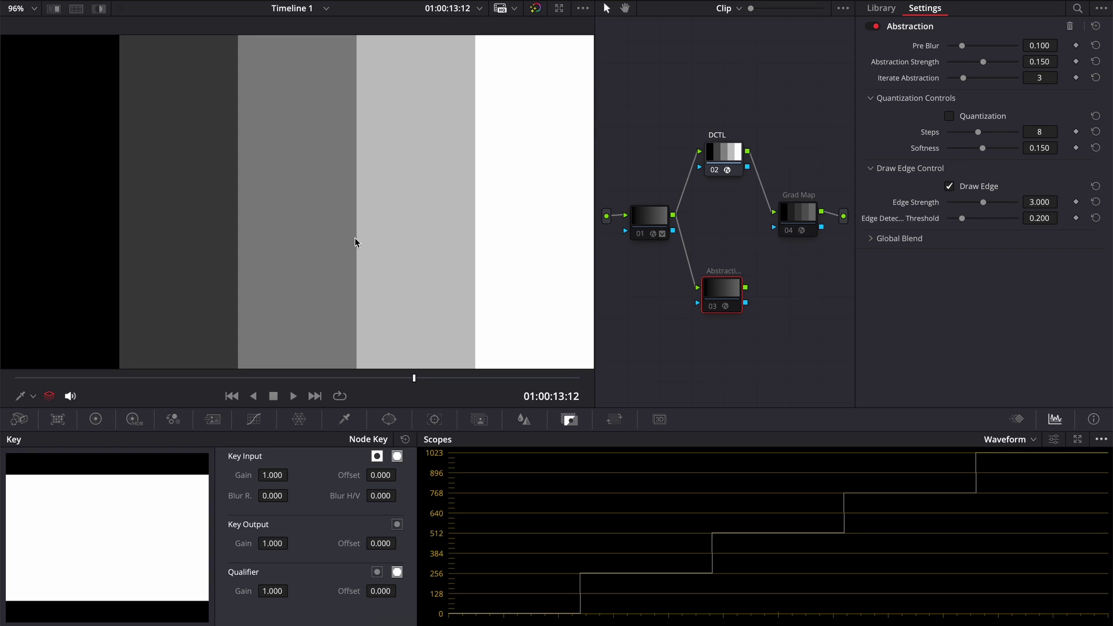
{"action": "key", "text": "ctrl+d"}
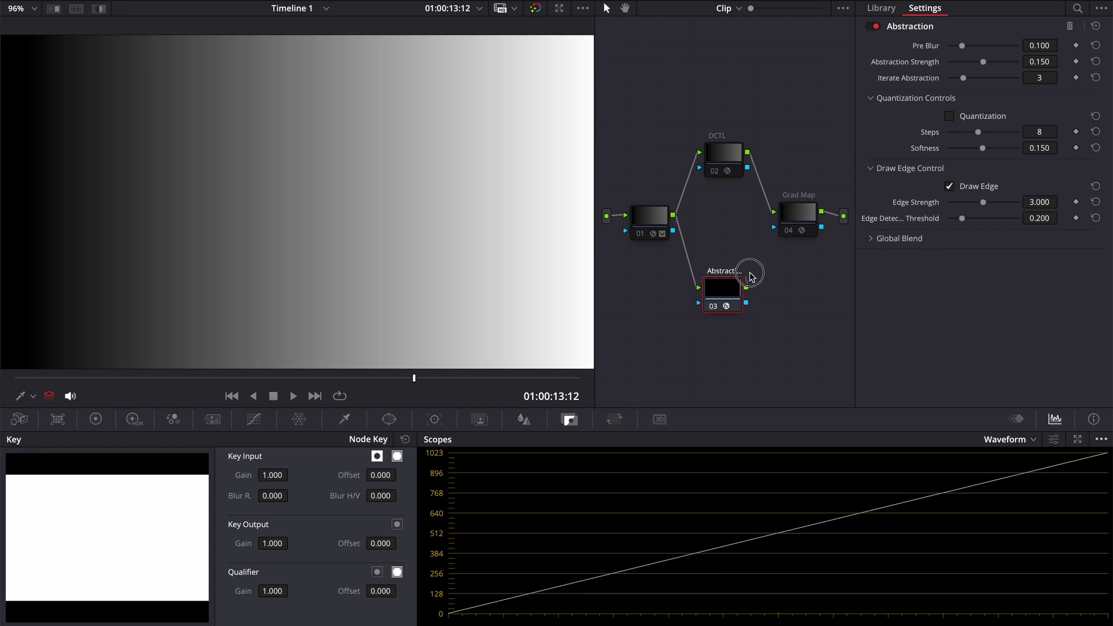
{"action": "left_click_drag", "start_coordinate": [753, 262], "coordinate": [774, 213]}
- Set Abstraction Pre Blur and Strength to 0, Draw Edge off, Quantization on, Softness 0.012, Steps 5
{"action": "mouse_move", "coordinate": [962, 45]}
{"action": "left_mouse_down"}
{"action": "mouse_move", "coordinate": [933, 50]}
{"action": "mouse_move", "coordinate": [948, 63]}
{"action": "left_mouse_up"}
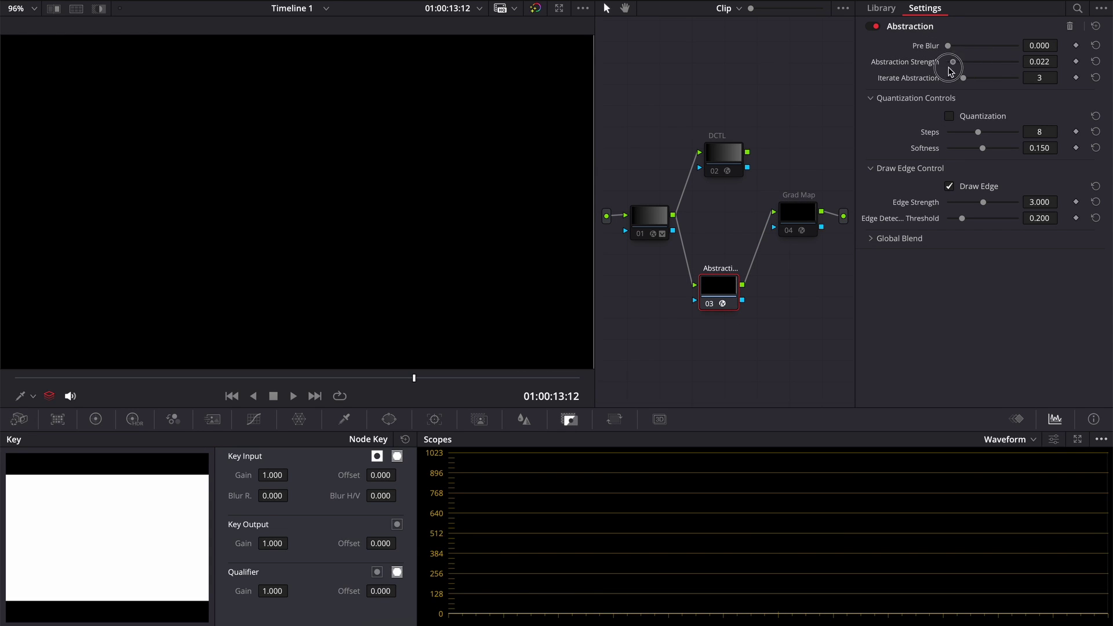
{"action": "left_click", "coordinate": [949, 187]}
{"action": "left_click", "coordinate": [949, 117]}
{"action": "left_click_drag", "start_coordinate": [982, 148], "coordinate": [948, 149]}
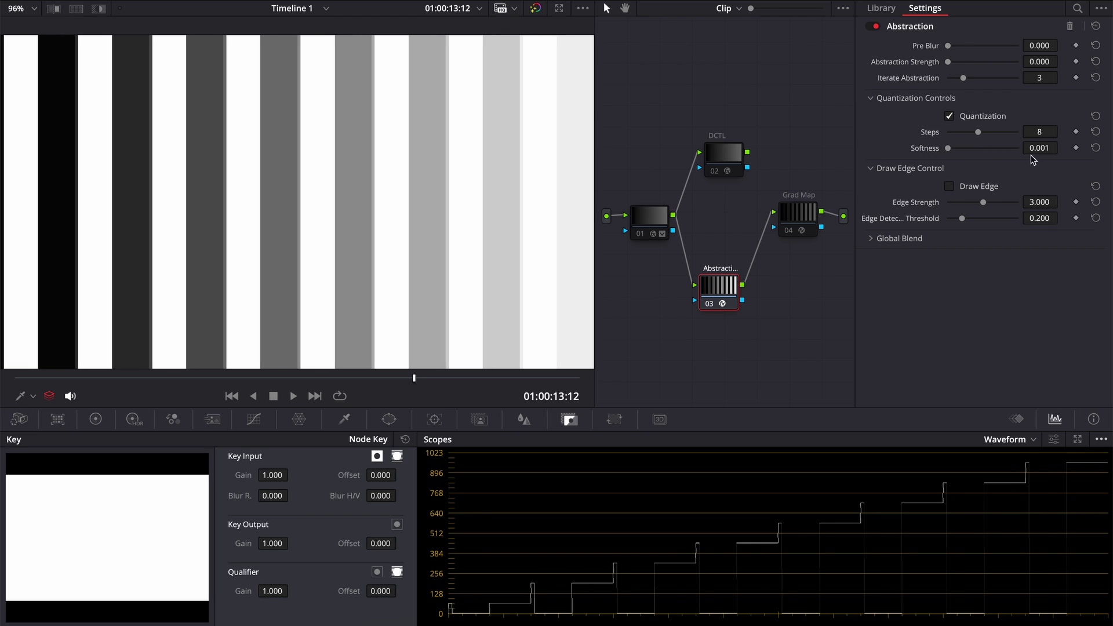
{"action": "left_click_drag", "start_coordinate": [1036, 148], "coordinate": [1043, 149]}
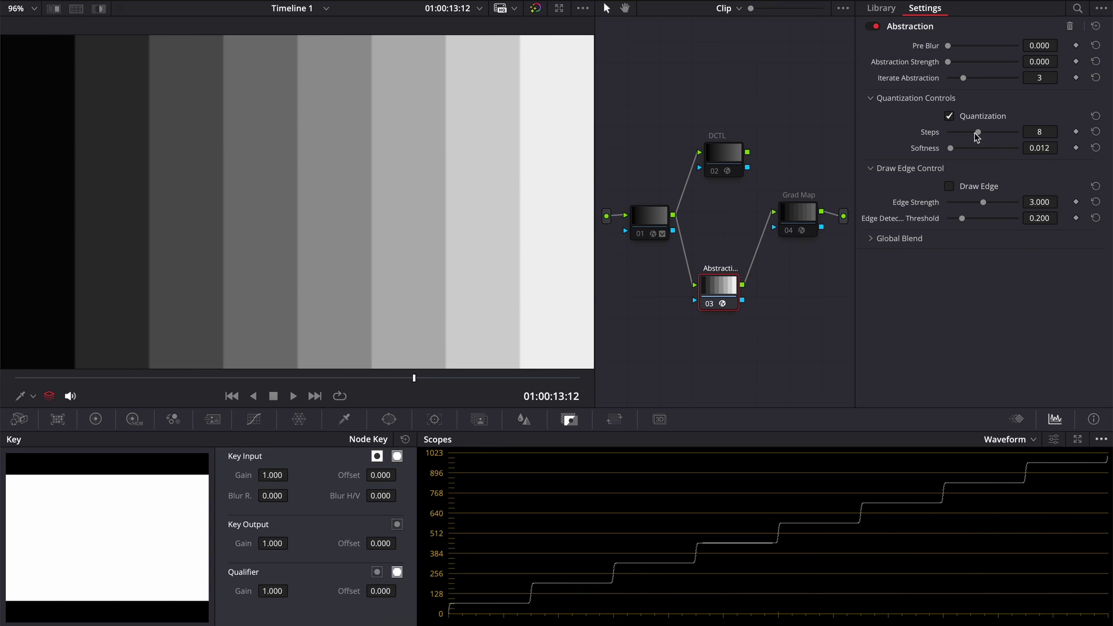
{"action": "left_click_drag", "start_coordinate": [977, 133], "coordinate": [948, 134]}
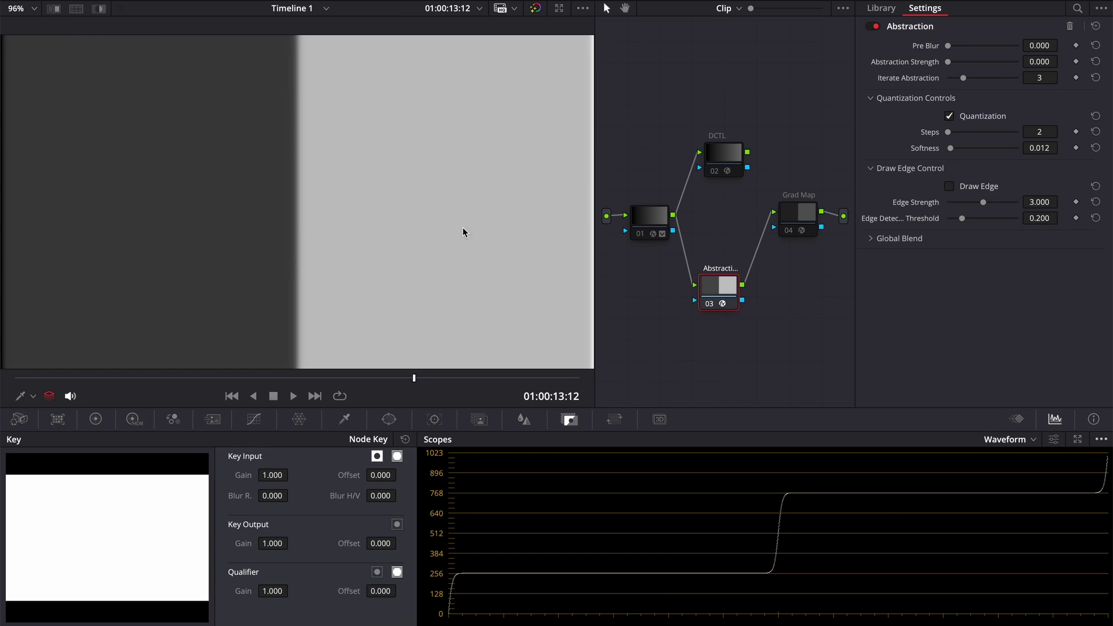
{"action": "left_click_drag", "start_coordinate": [948, 132], "coordinate": [964, 137]}
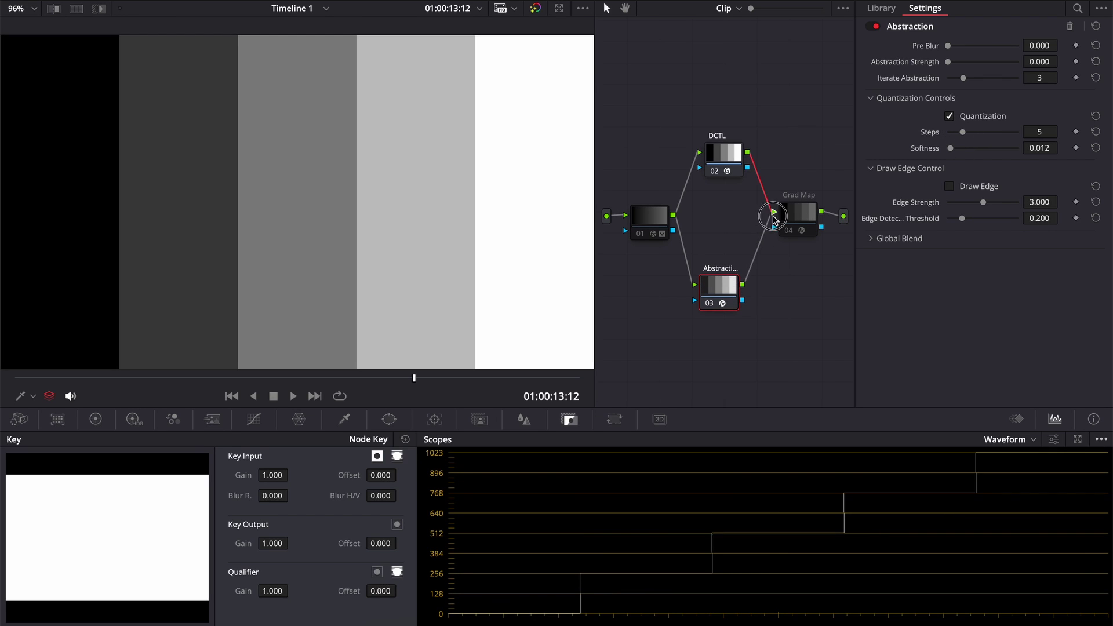
- Rewire Grad Map to the DCTL output and apply the False Color effect to it
{"action": "left_click_drag", "start_coordinate": [775, 213], "coordinate": [748, 151]}
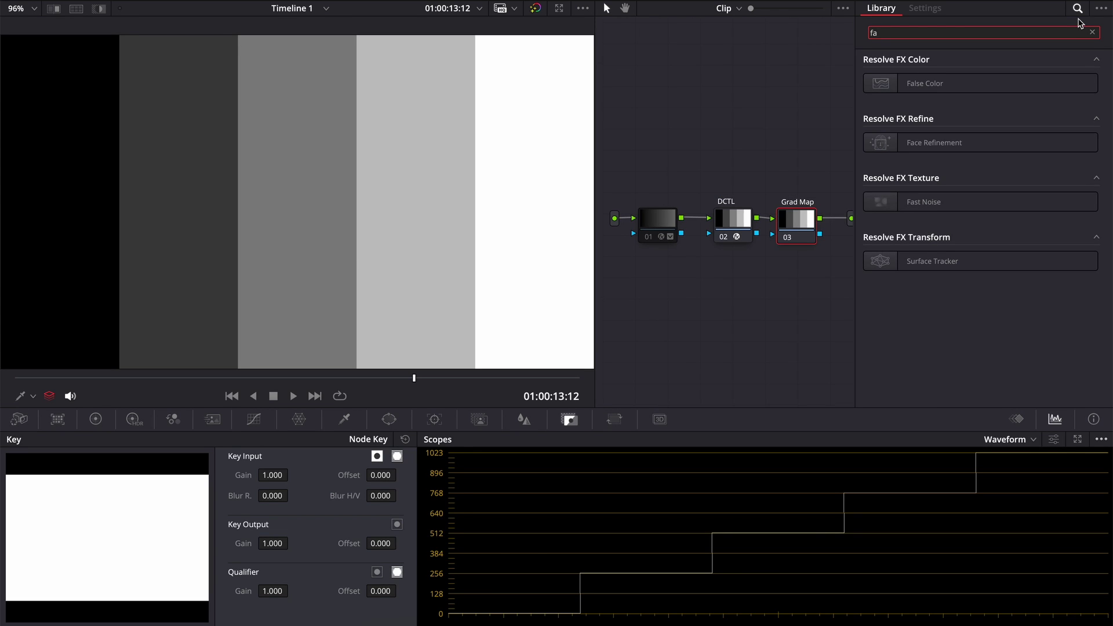
{"action": "left_click", "coordinate": [975, 90]}
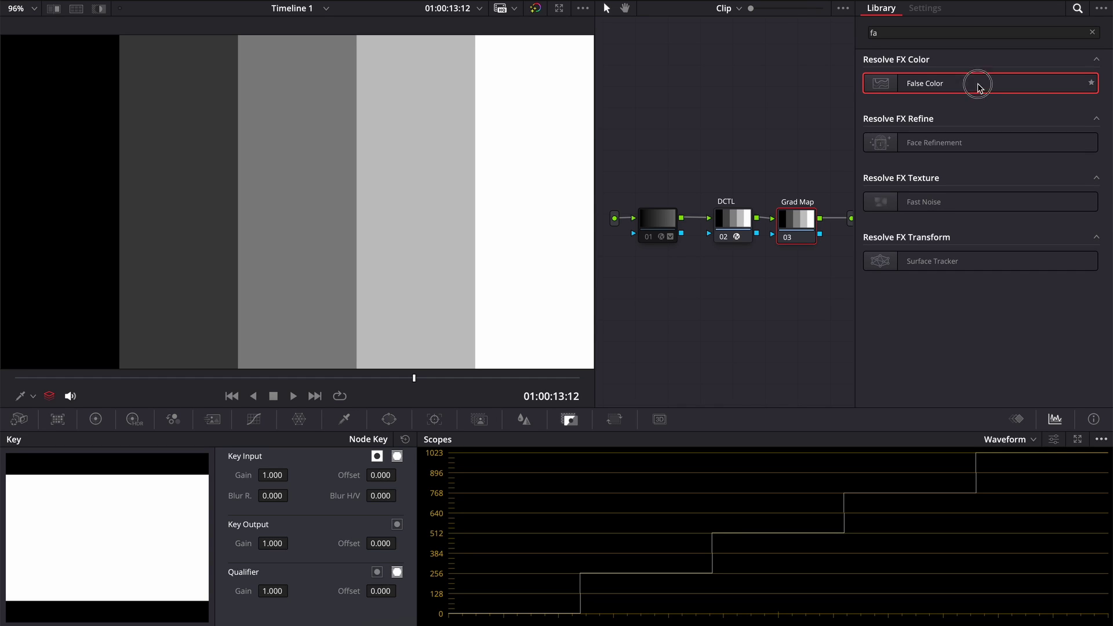
{"action": "left_click_drag", "start_coordinate": [981, 88], "coordinate": [796, 225]}
{"action": "left_click", "coordinate": [980, 79]}
- Switch False Color to Creative mode and try adjusting the first bands' range limits
{"action": "left_click", "coordinate": [990, 99]}
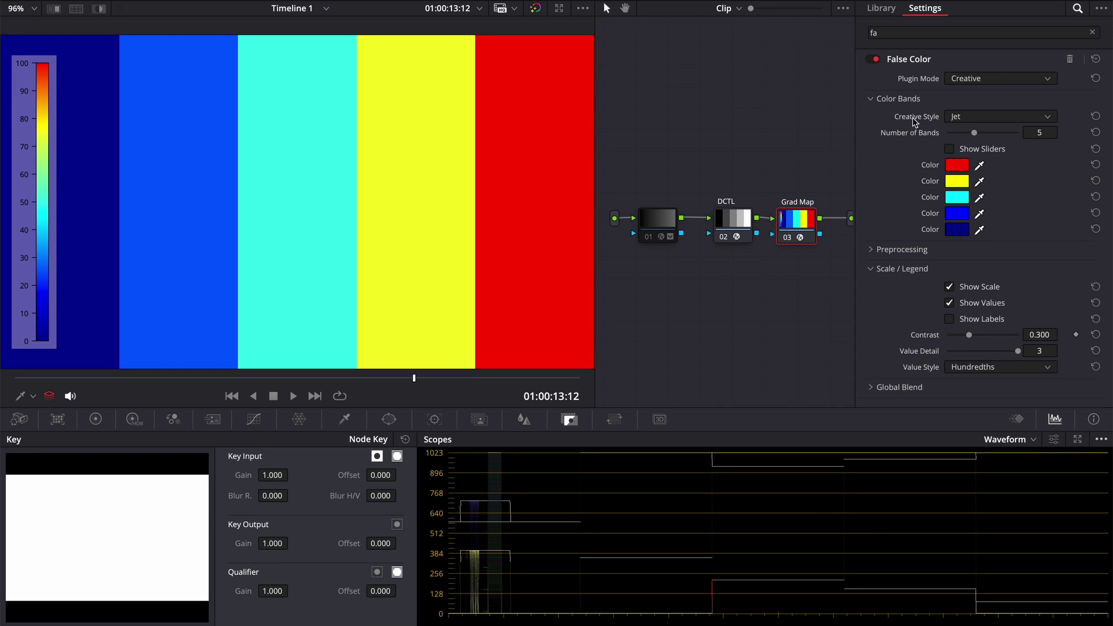
{"action": "left_click", "coordinate": [739, 228]}
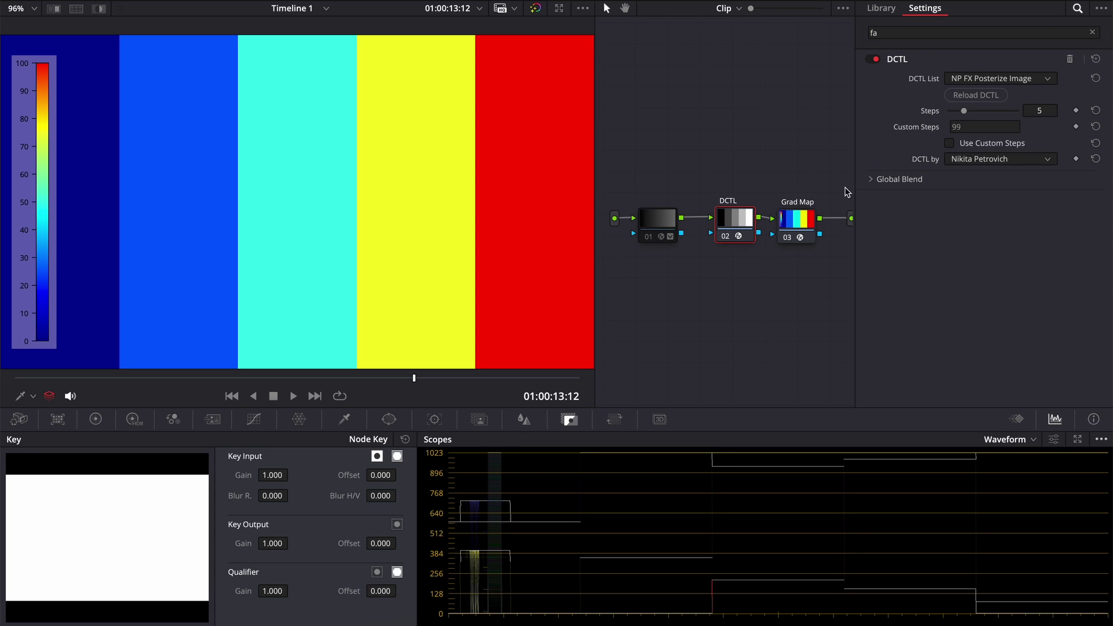
{"action": "left_click", "coordinate": [807, 223]}
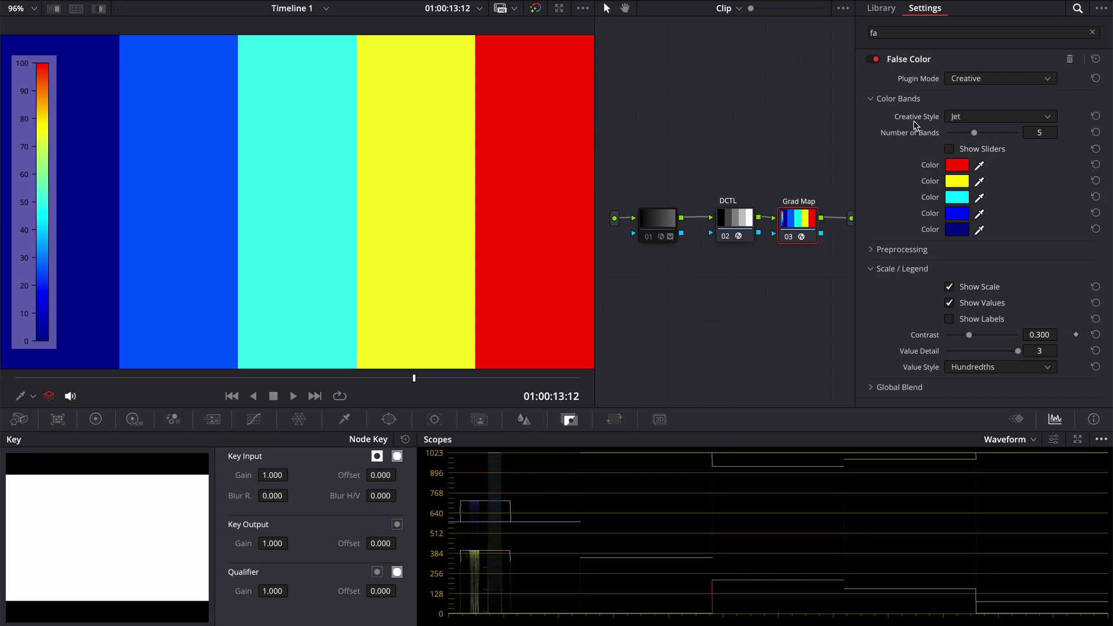
{"action": "left_click", "coordinate": [899, 131]}
{"action": "left_click", "coordinate": [950, 149]}
{"action": "left_click", "coordinate": [1013, 220]}
{"action": "left_click_drag", "start_coordinate": [1014, 223], "coordinate": [1008, 219]}
{"action": "left_click_drag", "start_coordinate": [987, 257], "coordinate": [1010, 259]}
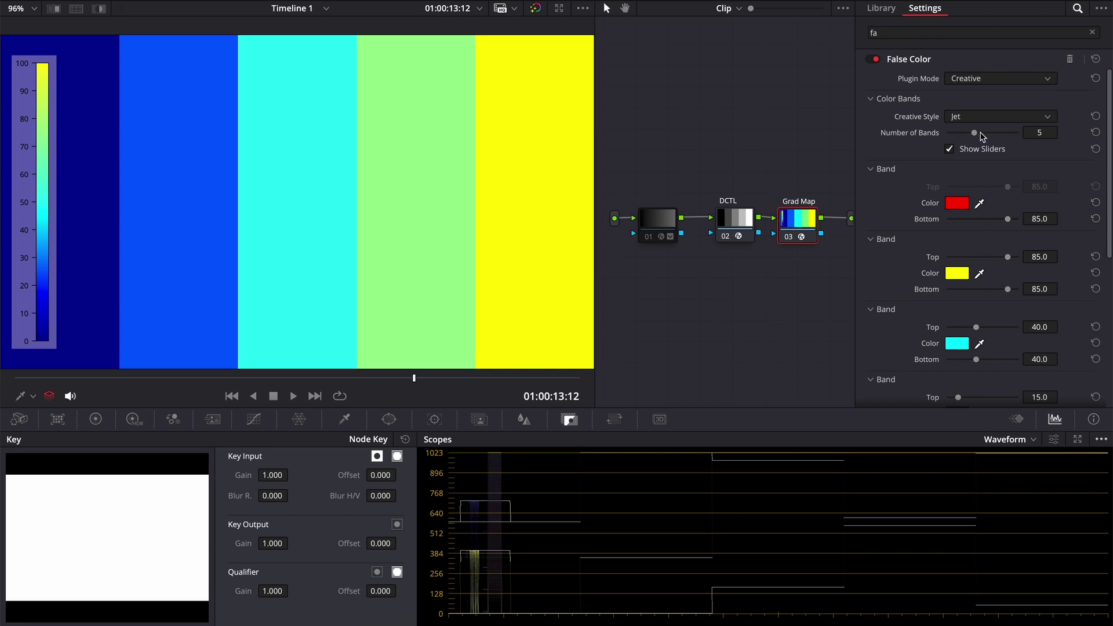
- Try a sixth colour band, then settle the gradient map at 5 bands
{"action": "left_click_drag", "start_coordinate": [977, 133], "coordinate": [982, 132]}
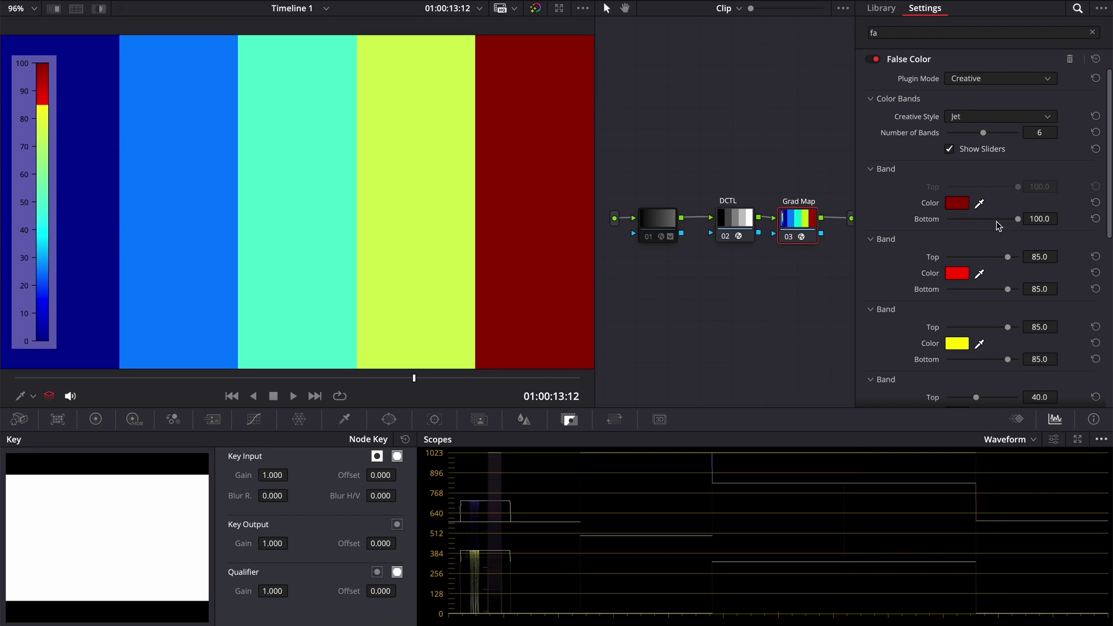
{"action": "scroll", "coordinate": [1014, 226], "scroll_direction": "down", "scroll_amount": 2}
{"action": "left_click", "coordinate": [1041, 316]}
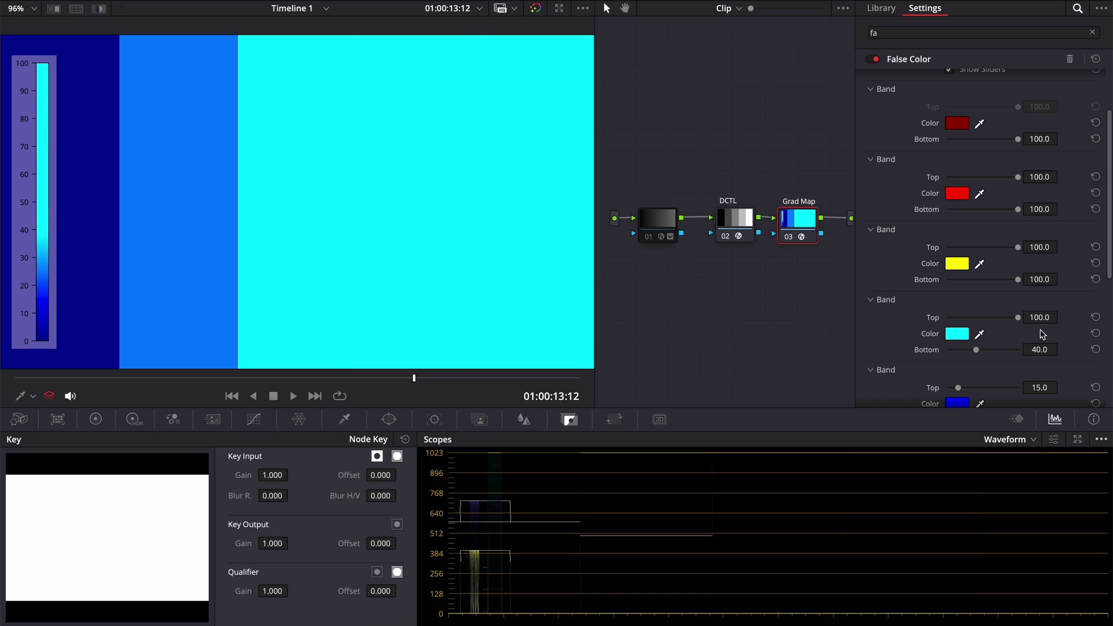
{"action": "double_click", "coordinate": [975, 350]}
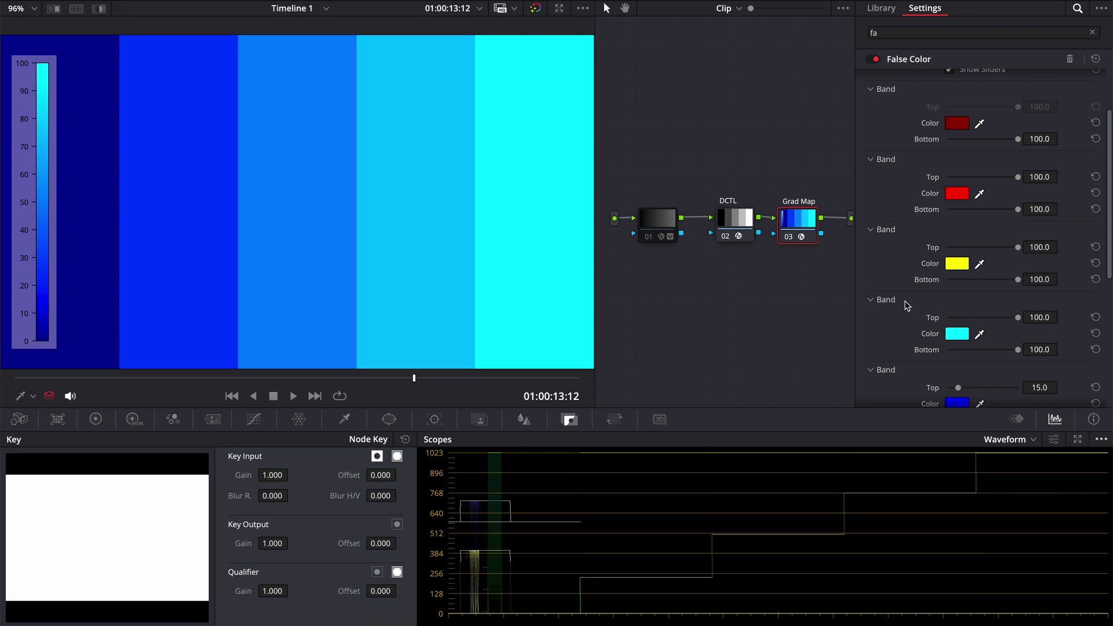
{"action": "scroll", "coordinate": [903, 309], "scroll_direction": "up", "scroll_amount": 3}
{"action": "left_click_drag", "start_coordinate": [979, 132], "coordinate": [973, 135]}
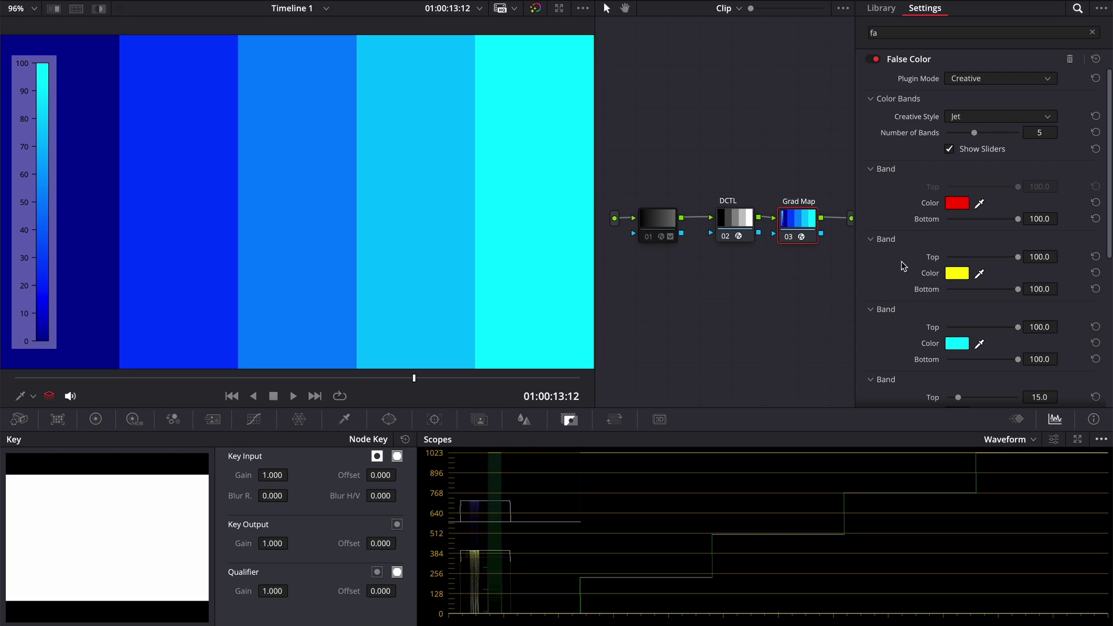
- Set the band thresholds to 25 (blue), 50 (cyan) and 75 (yellow)
{"action": "scroll", "coordinate": [910, 270], "scroll_direction": "down", "scroll_amount": 3}
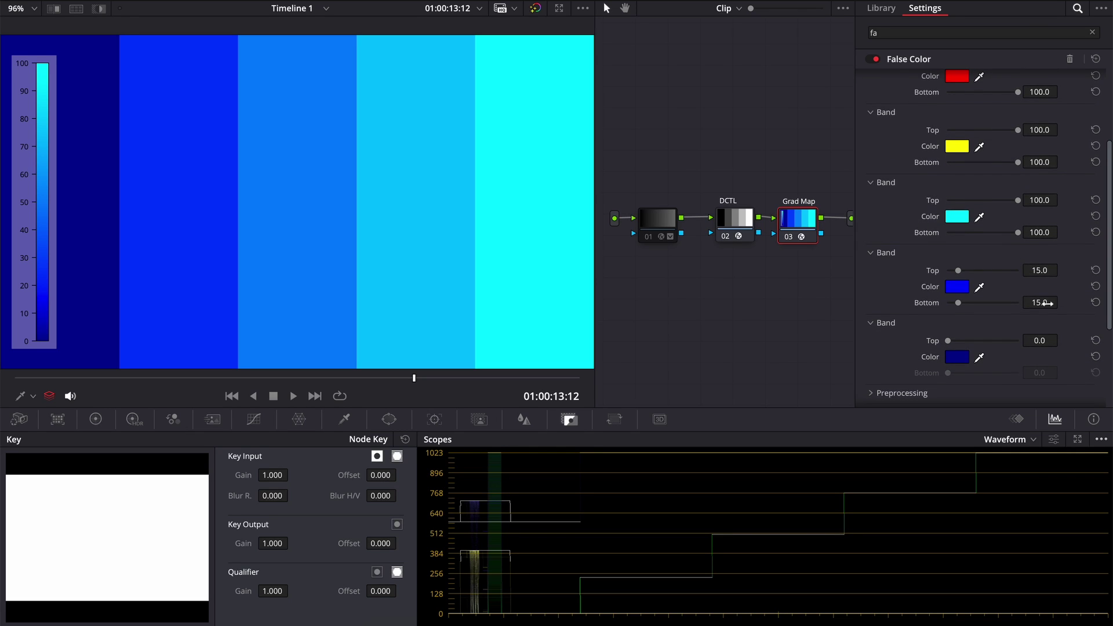
{"action": "left_click", "coordinate": [1039, 303]}
{"action": "type", "text": "25"}
{"action": "key", "text": "Return"}
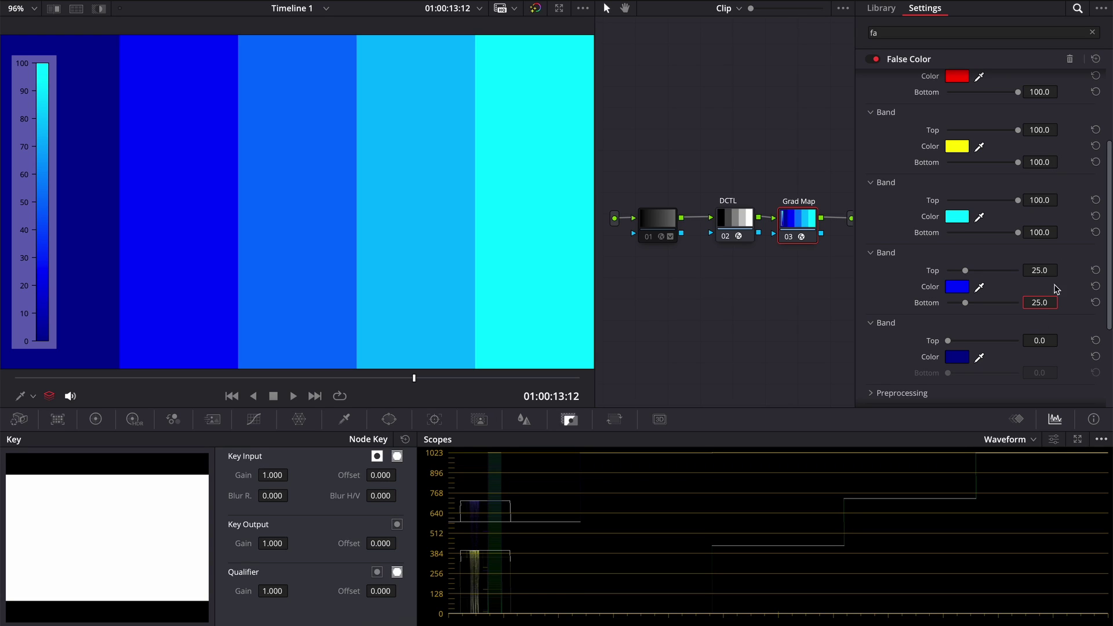
{"action": "left_click", "coordinate": [1039, 232]}
{"action": "type", "text": "50"}
{"action": "key", "text": "Return"}
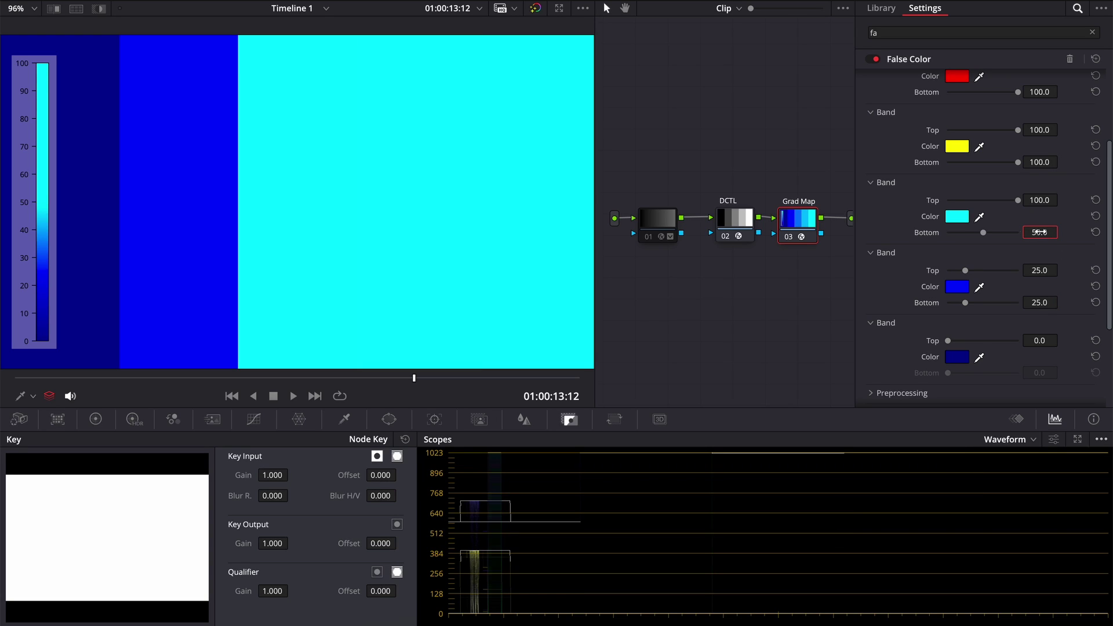
{"action": "left_click", "coordinate": [1039, 199]}
{"action": "key", "text": "BackSpace"}
{"action": "key", "text": "Return"}
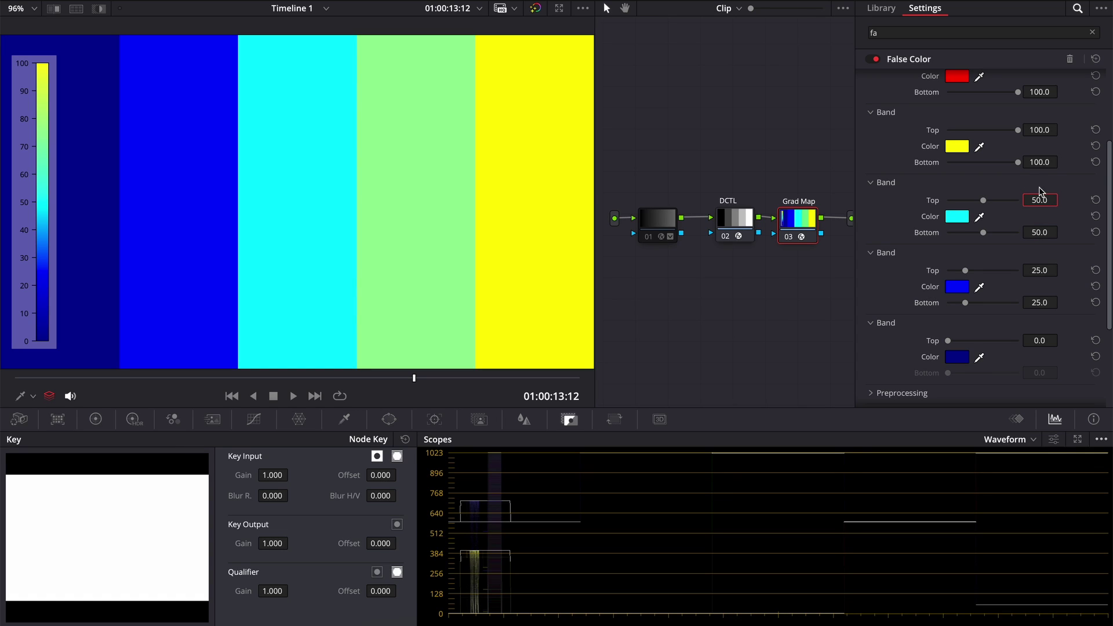
{"action": "left_click", "coordinate": [1040, 126]}
{"action": "type", "text": "75"}
{"action": "key", "text": "Return"}
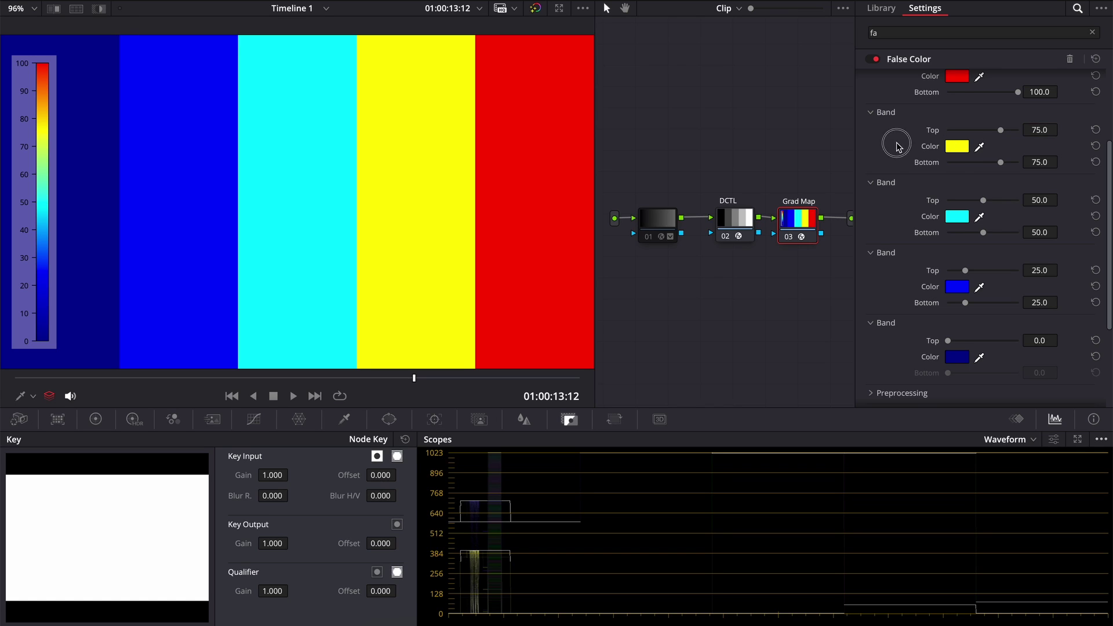
- Bypass Grad Map, show the waveform scale as Percentage, and turn off Show Scale for the legend
{"action": "scroll", "coordinate": [899, 147], "scroll_direction": "down", "scroll_amount": 5}
{"action": "key", "text": "ctrl+d"}
{"action": "left_click", "coordinate": [1101, 439]}
{"action": "mouse_move", "coordinate": [1086, 456]}
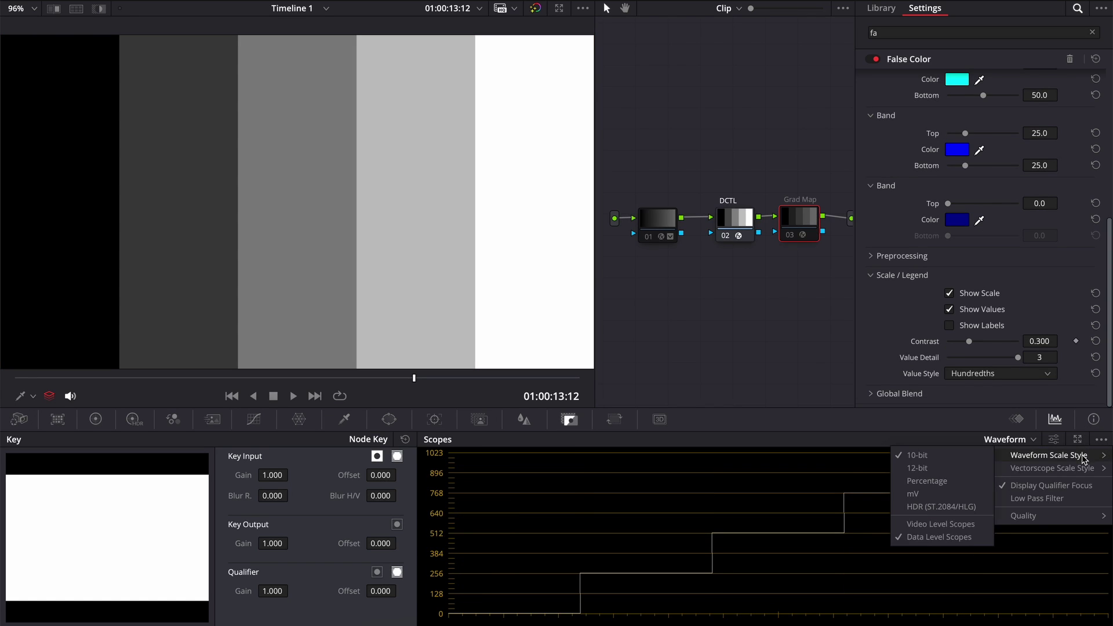
{"action": "left_click", "coordinate": [966, 481]}
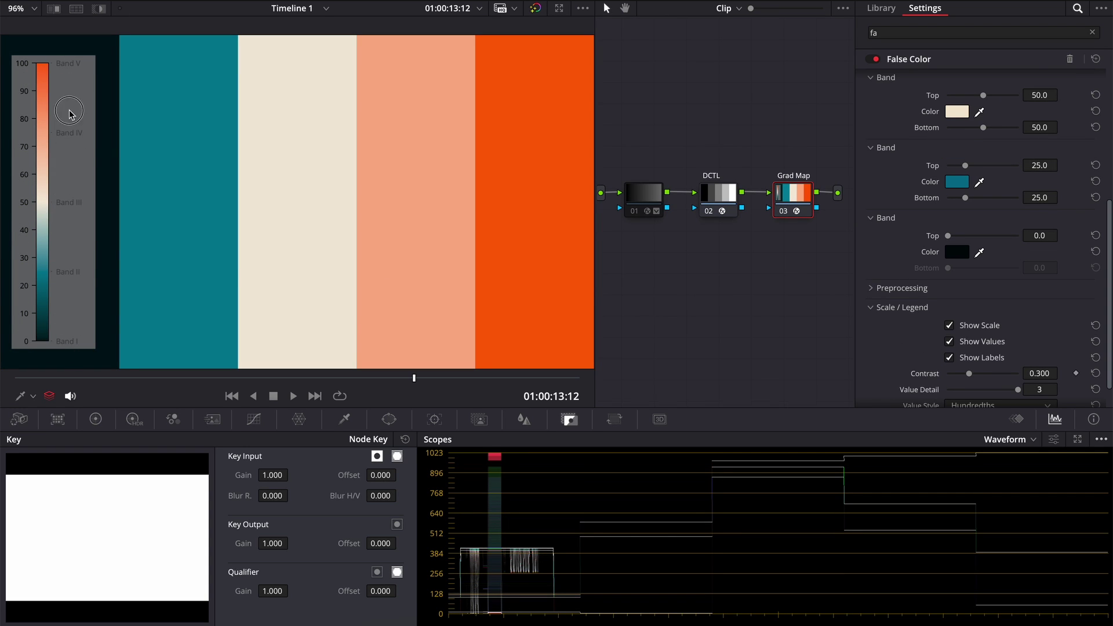
{"action": "left_click", "coordinate": [952, 326]}
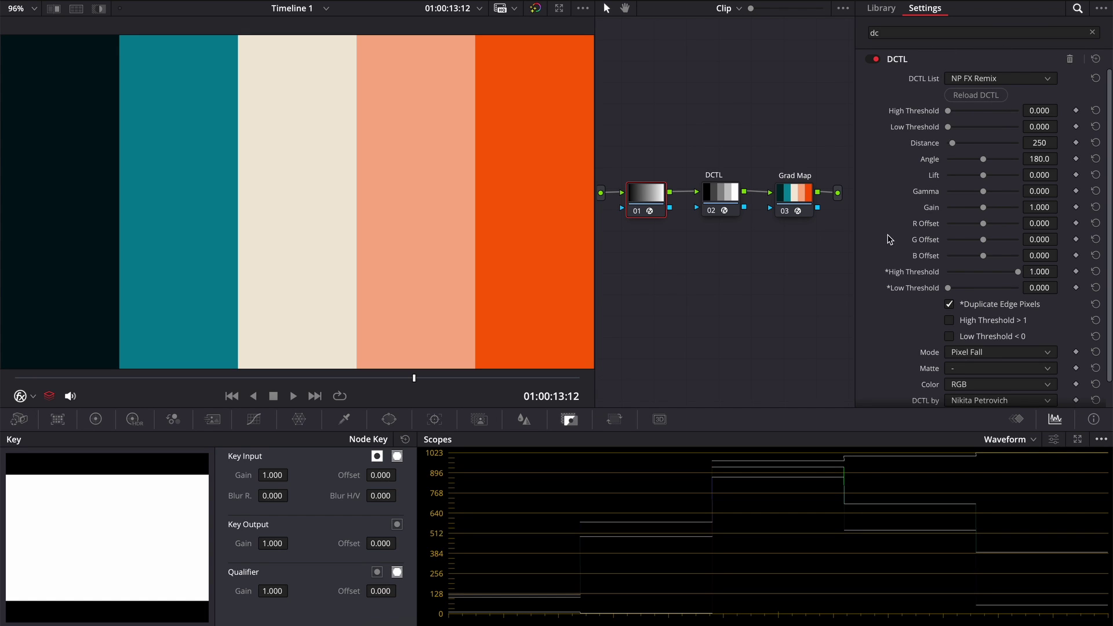
- Set node 01's Remix mode to Pixel Mix, allow High Threshold above 1, and Distance 0
{"action": "scroll", "coordinate": [897, 203], "scroll_direction": "down", "scroll_amount": 1}
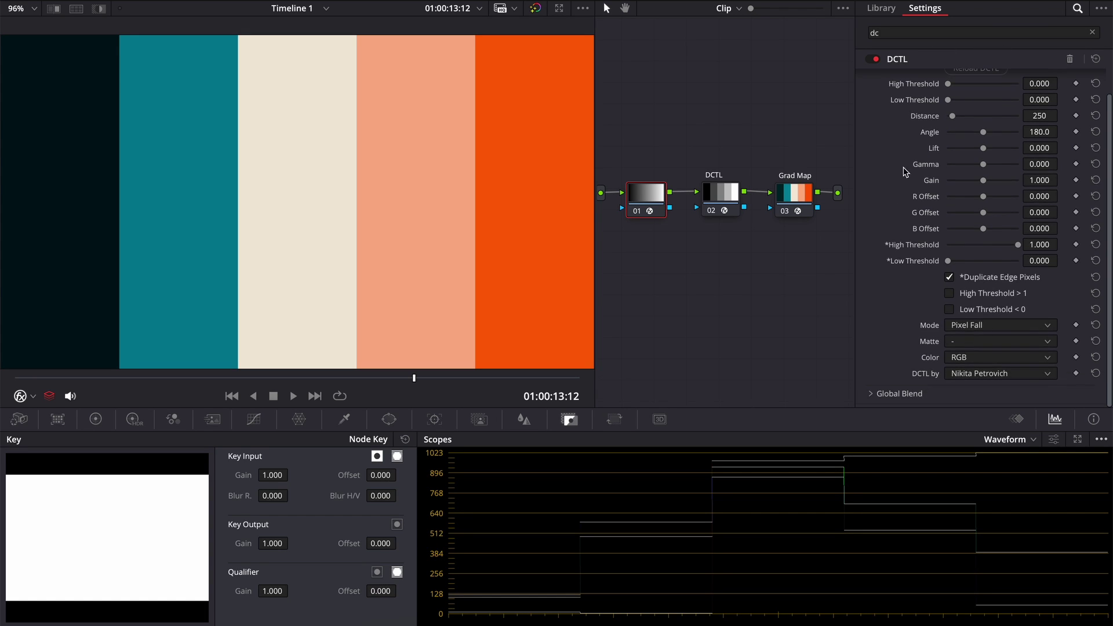
{"action": "left_click", "coordinate": [951, 334]}
{"action": "left_click", "coordinate": [985, 387]}
{"action": "left_click", "coordinate": [966, 294]}
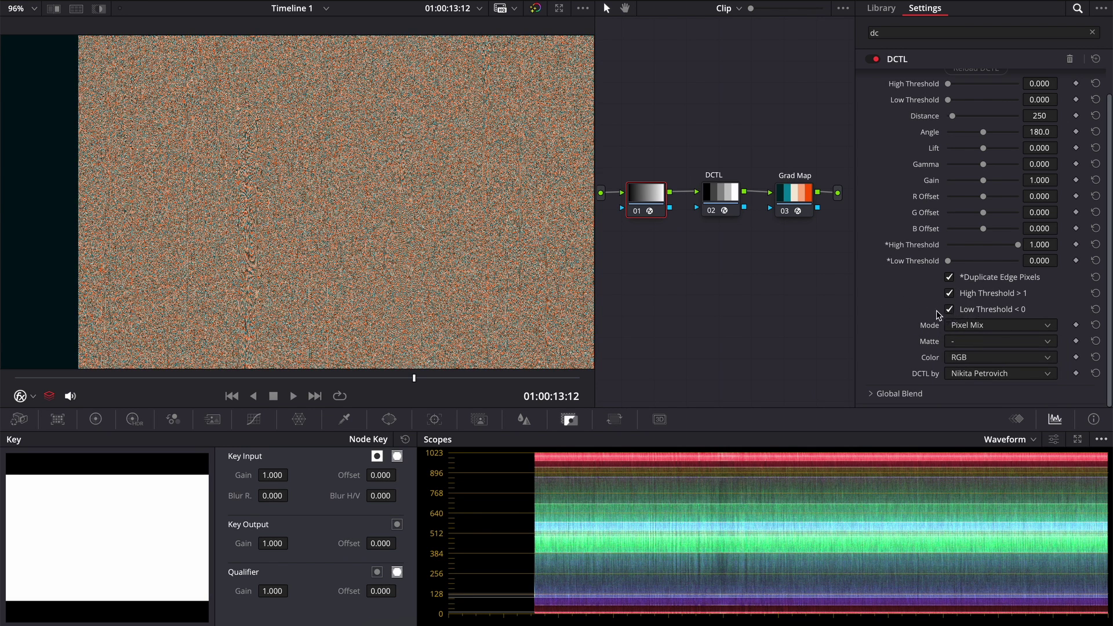
{"action": "scroll", "coordinate": [893, 272], "scroll_direction": "up", "scroll_amount": 1}
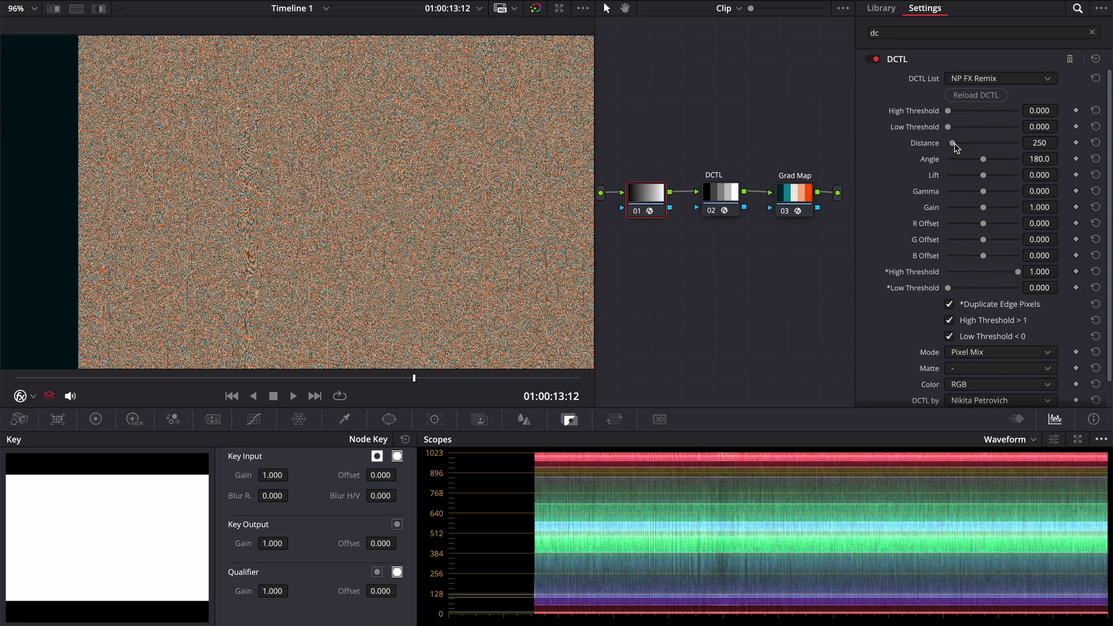
{"action": "left_click_drag", "start_coordinate": [952, 143], "coordinate": [944, 143]}
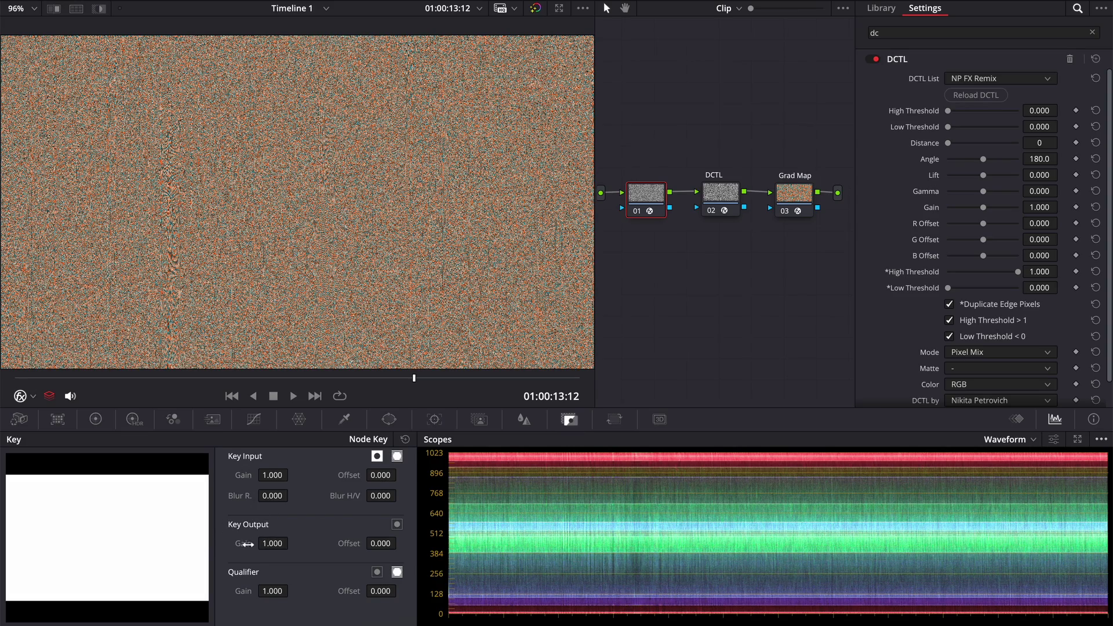
- Lower Key Output Gain to 0.168 for a grainy gradient and zoom the image to about 1.44
{"action": "left_click_drag", "start_coordinate": [243, 543], "coordinate": [287, 537]}
{"action": "left_click", "coordinate": [615, 419]}
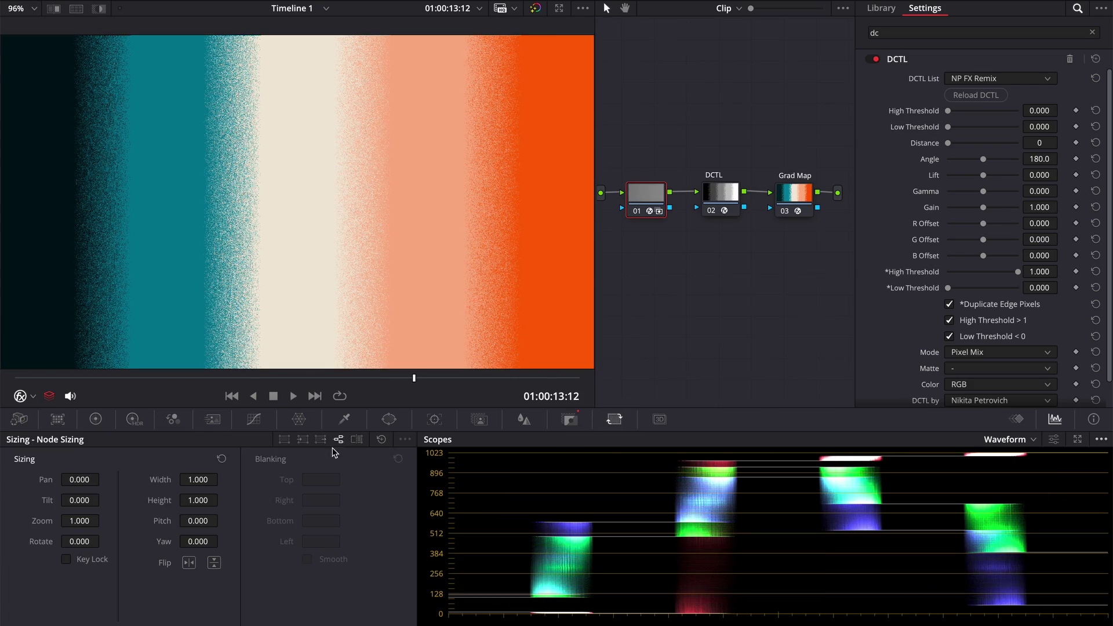
{"action": "left_click_drag", "start_coordinate": [81, 521], "coordinate": [223, 517]}
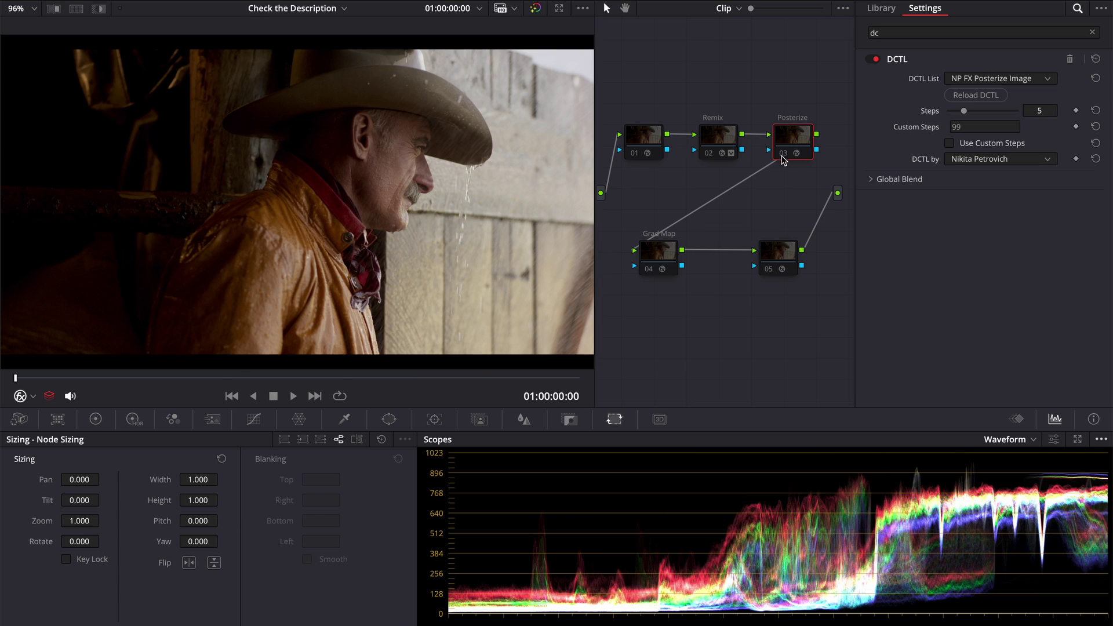
- Enable the Posterize, Grad Map and Remix nodes on the cowboy clip and review Remix and Sizing settings
{"action": "left_click", "coordinate": [782, 153]}
{"action": "left_click", "coordinate": [659, 268]}
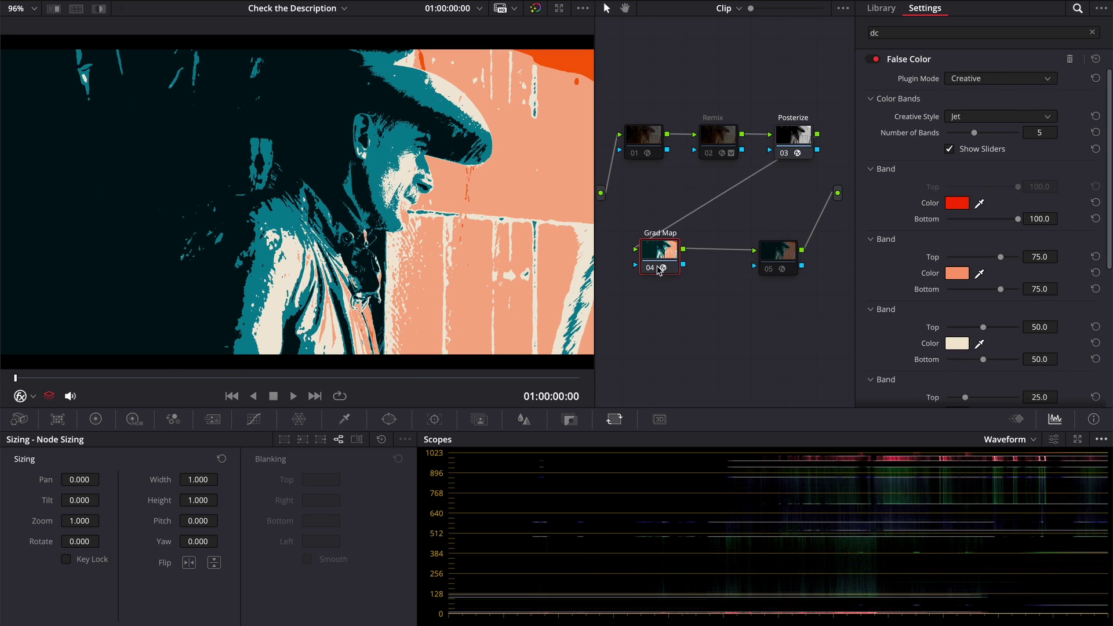
{"action": "left_click", "coordinate": [708, 152]}
{"action": "left_click", "coordinate": [570, 419]}
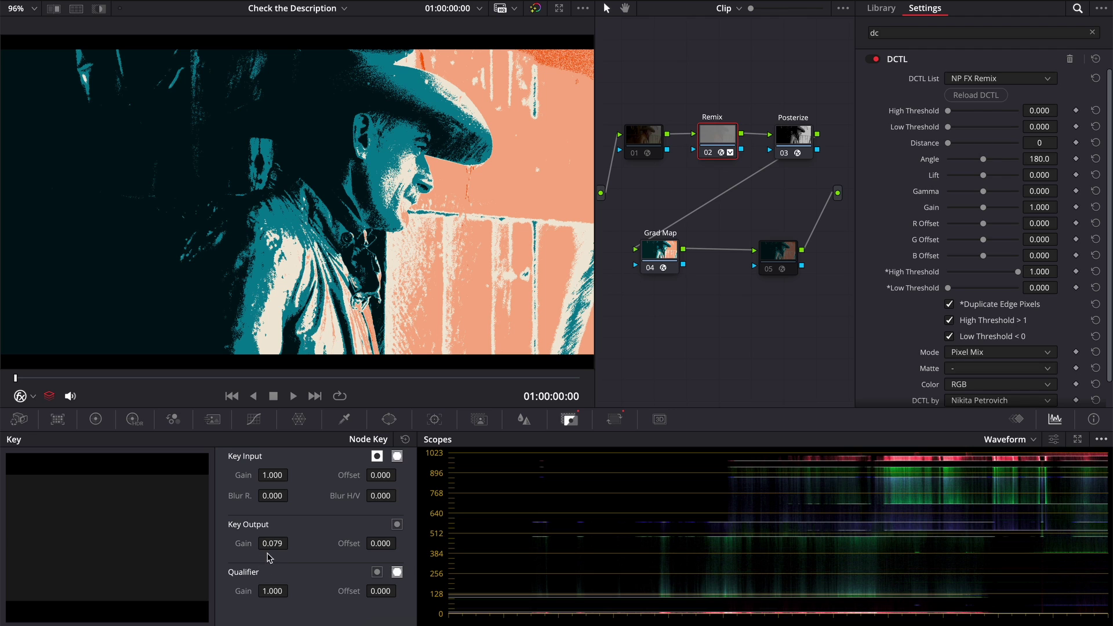
{"action": "key", "text": "alt+z"}
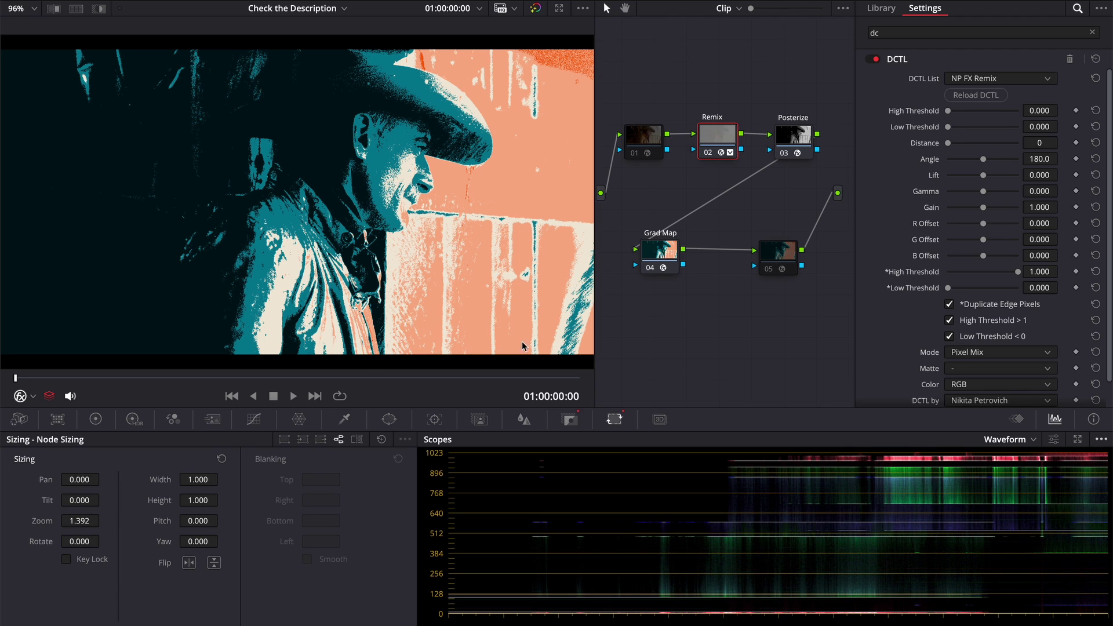
- Compare node 05's vertical streaks with node 01's diagonal ones, leaving node 05 off
{"action": "left_click", "coordinate": [778, 254]}
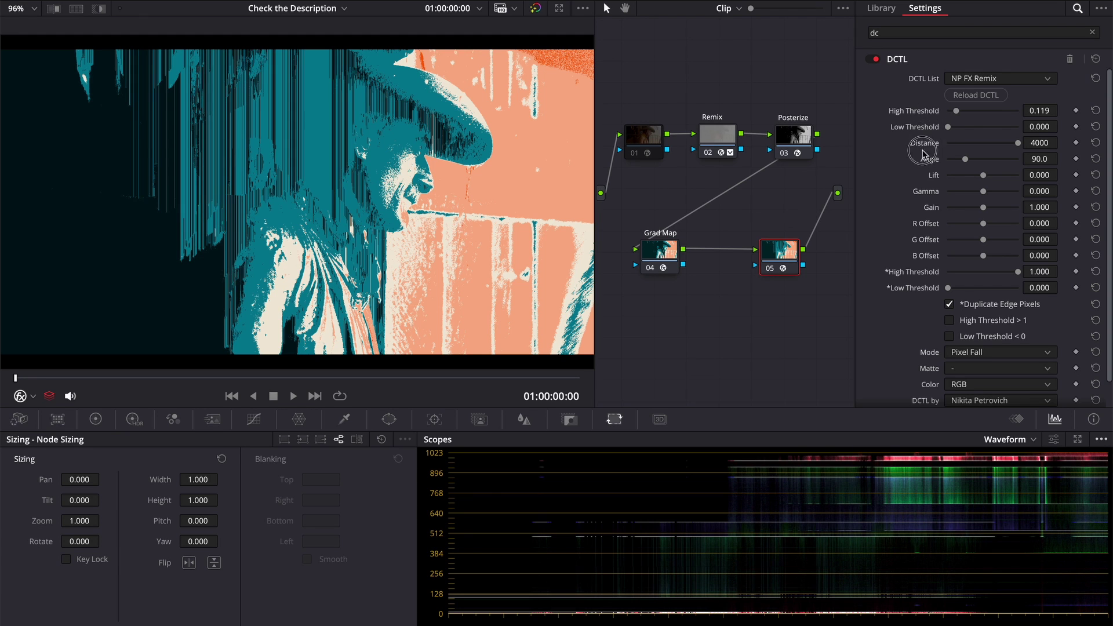
{"action": "key", "text": "shift+apostrophe"}
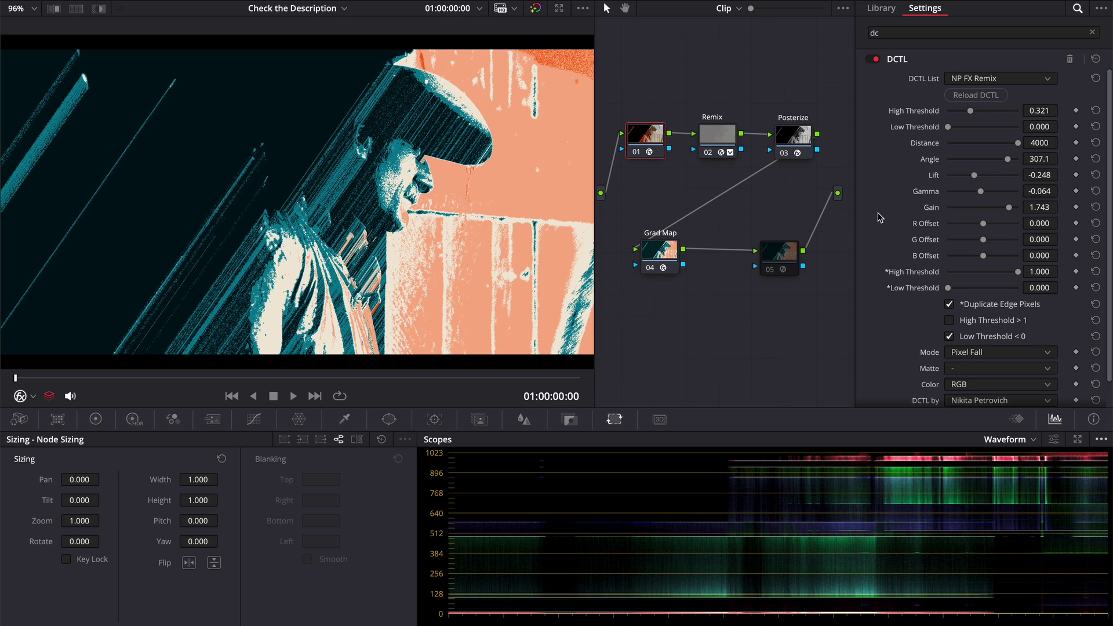
{"action": "left_click", "coordinate": [769, 270]}
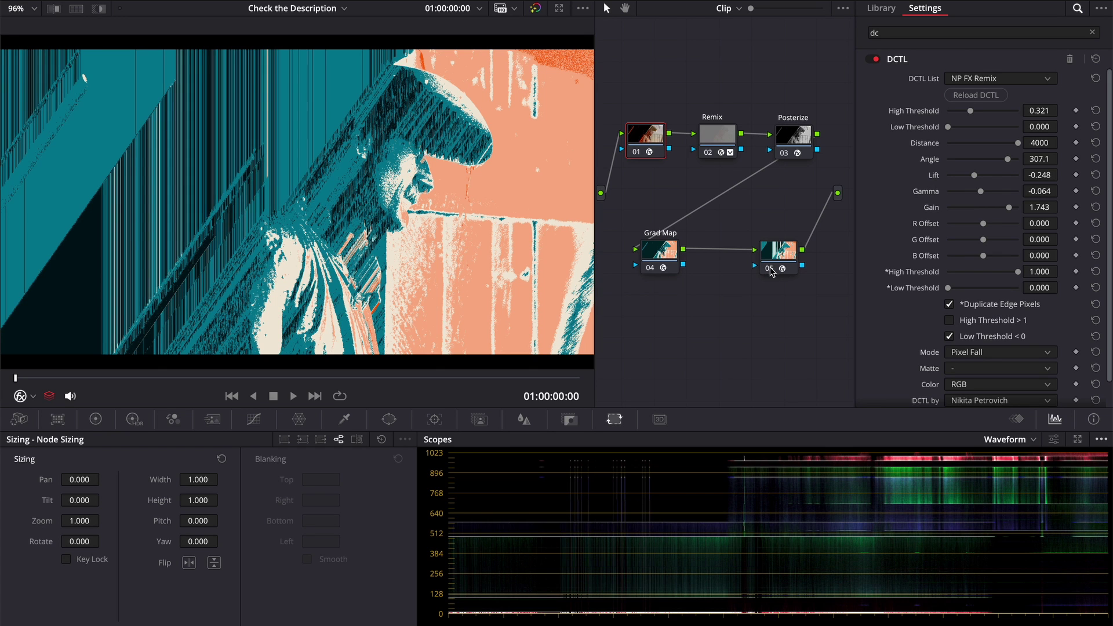
{"action": "left_click", "coordinate": [769, 270]}
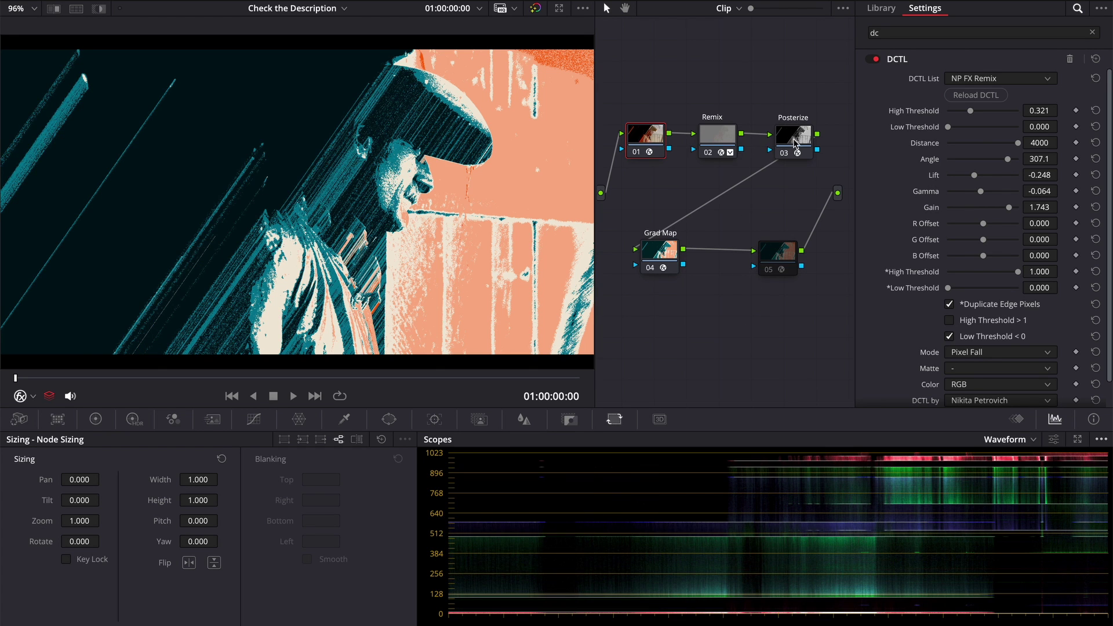
{"action": "left_click", "coordinate": [795, 142]}
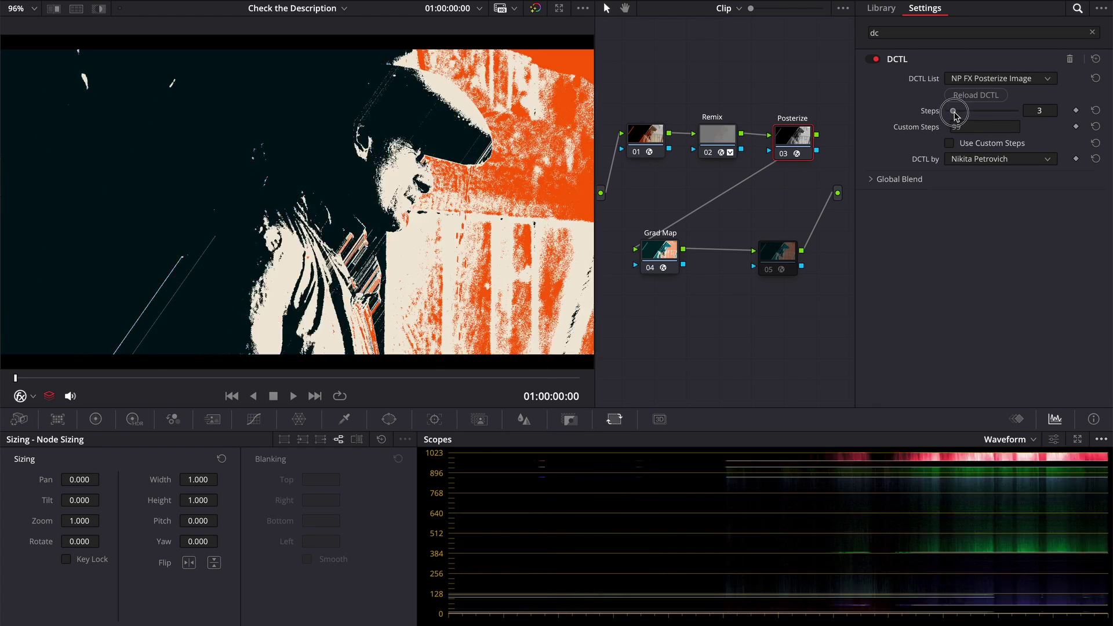